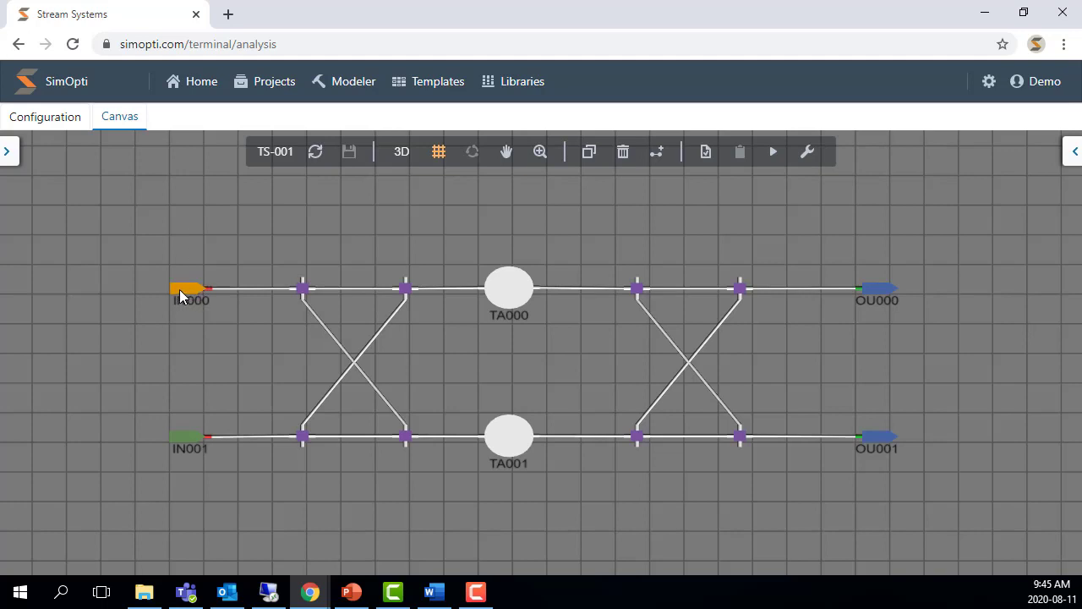
- Rename the upper inflow IN000 to Feeder 1
click(180, 292)
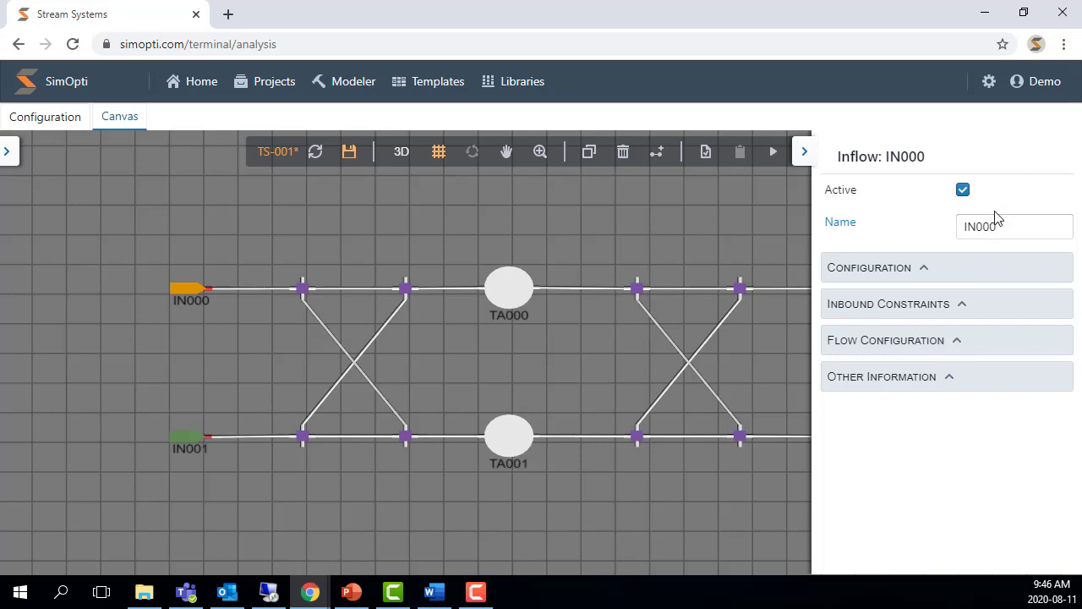
double_click(994, 224)
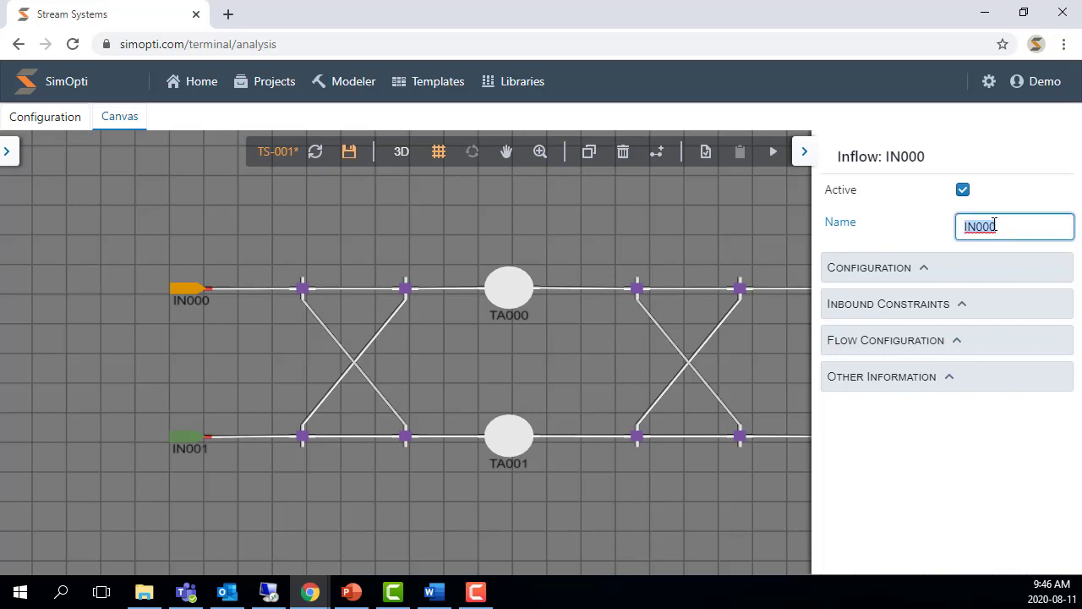
text(Feeder 1)
click(909, 240)
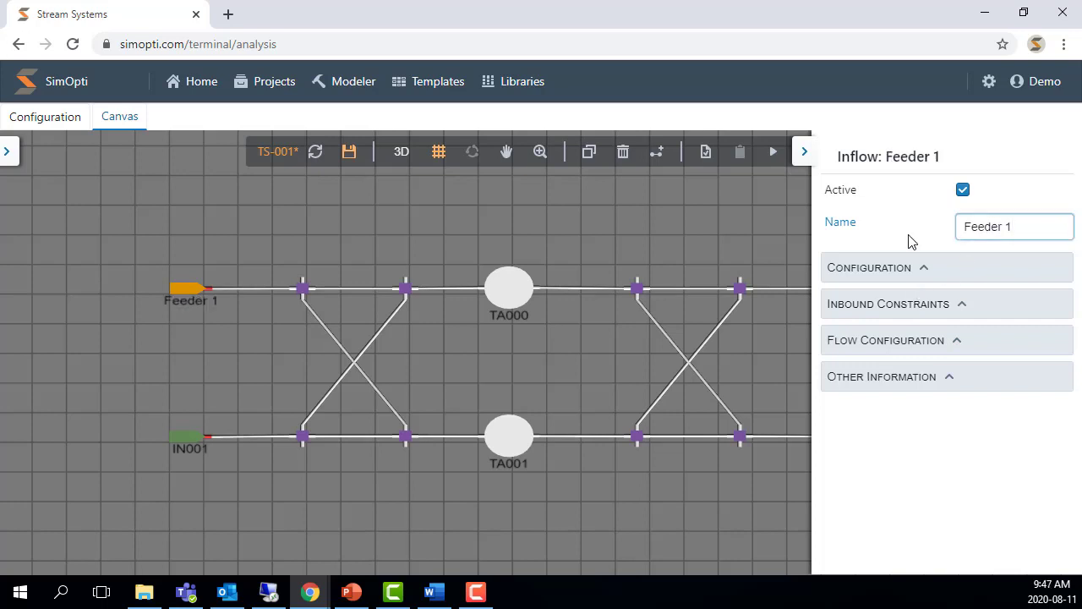
- Expand Feeder 1's property sections and scroll through its configuration, constraint, flow and description options
click(917, 266)
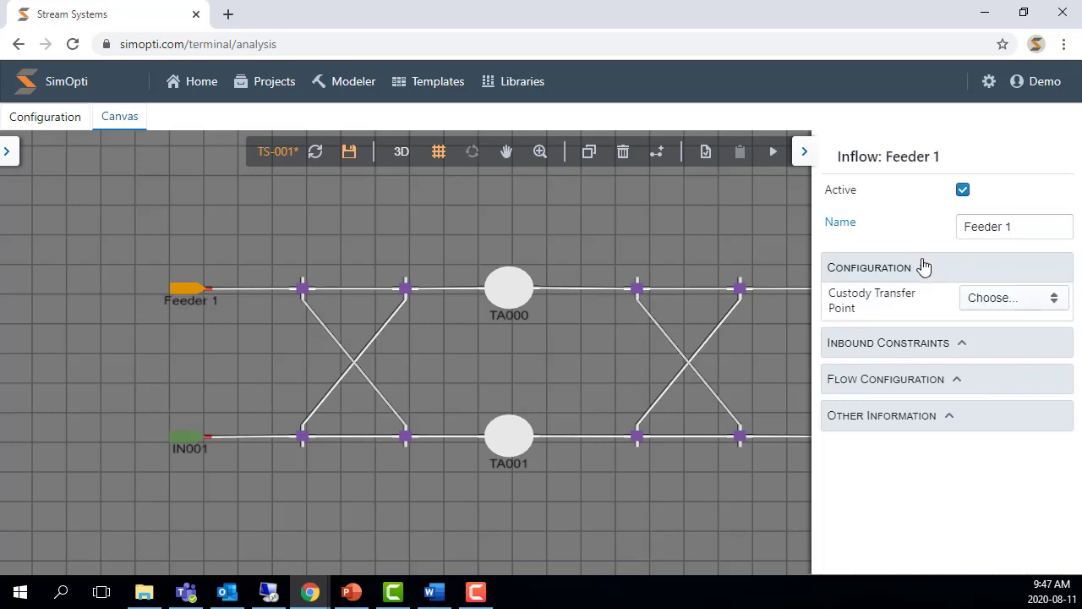
click(933, 368)
click(923, 503)
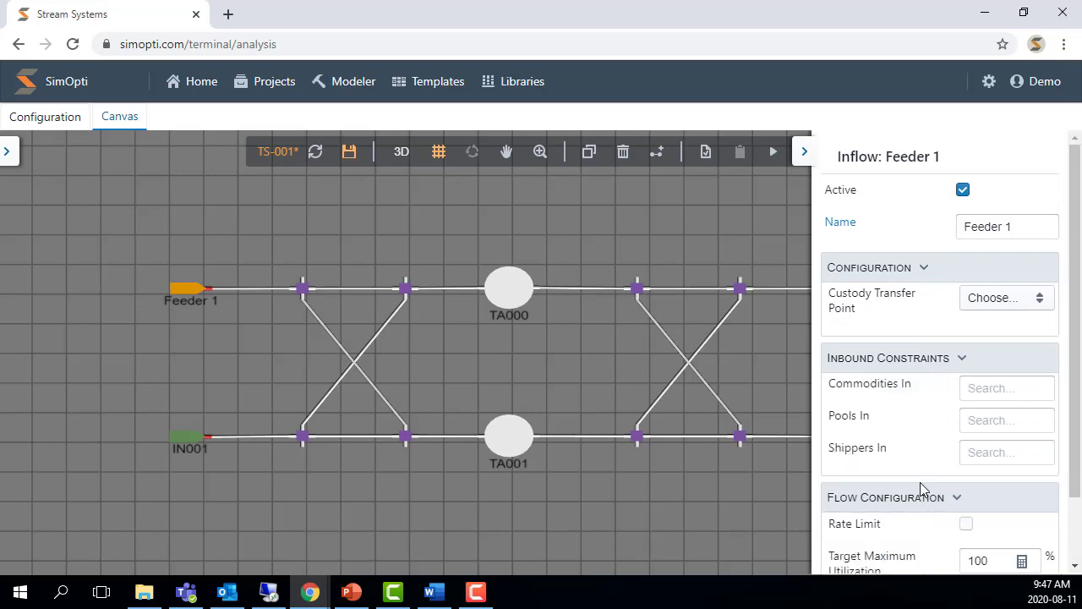
scroll(920, 533, down, 1)
click(919, 548)
scroll(938, 414, down, 1)
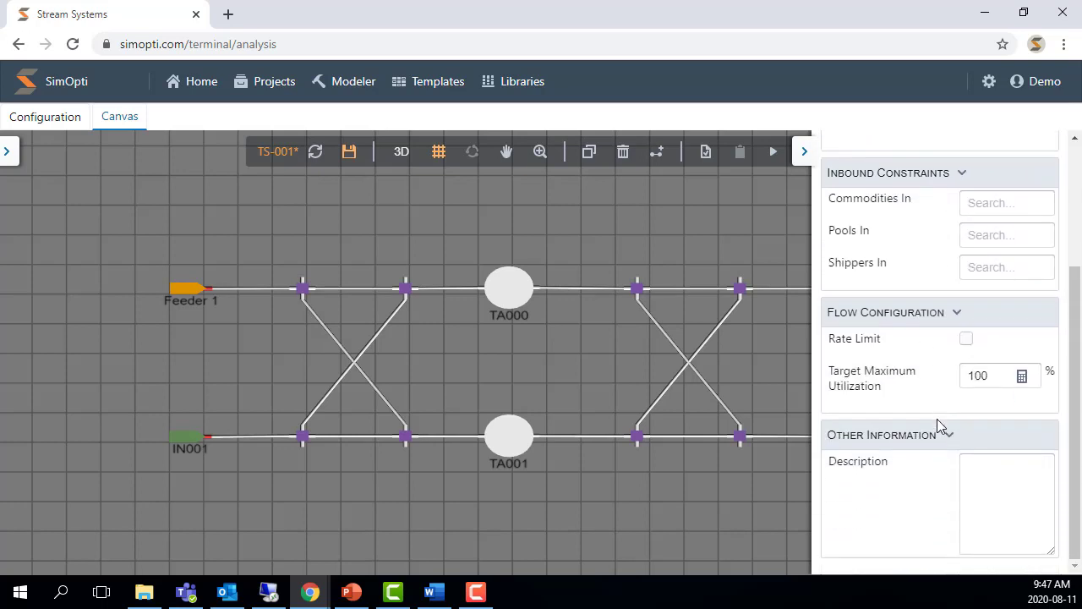
scroll(932, 480, up, 3)
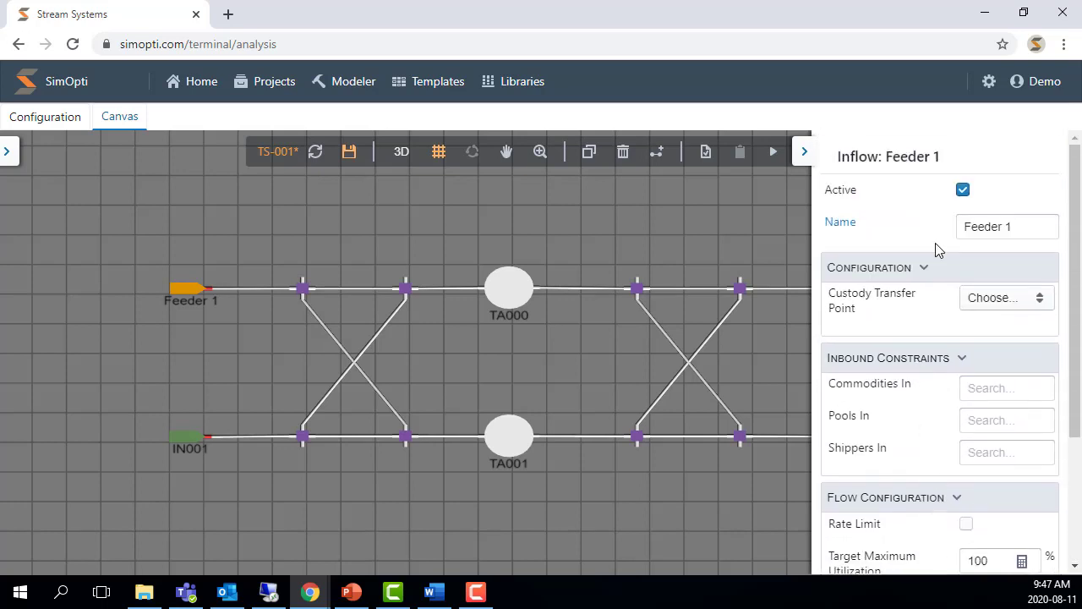
scroll(913, 315, down, 2)
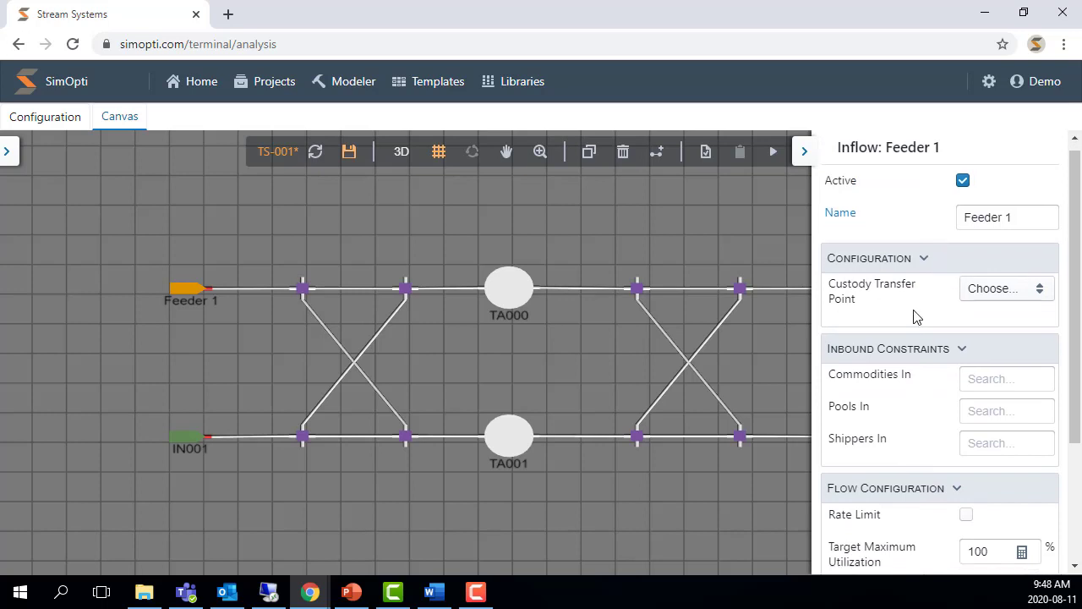
- Enable Feeder 1's rate limit with a max rate of 2000 bbl/h and close the properties panel
click(965, 356)
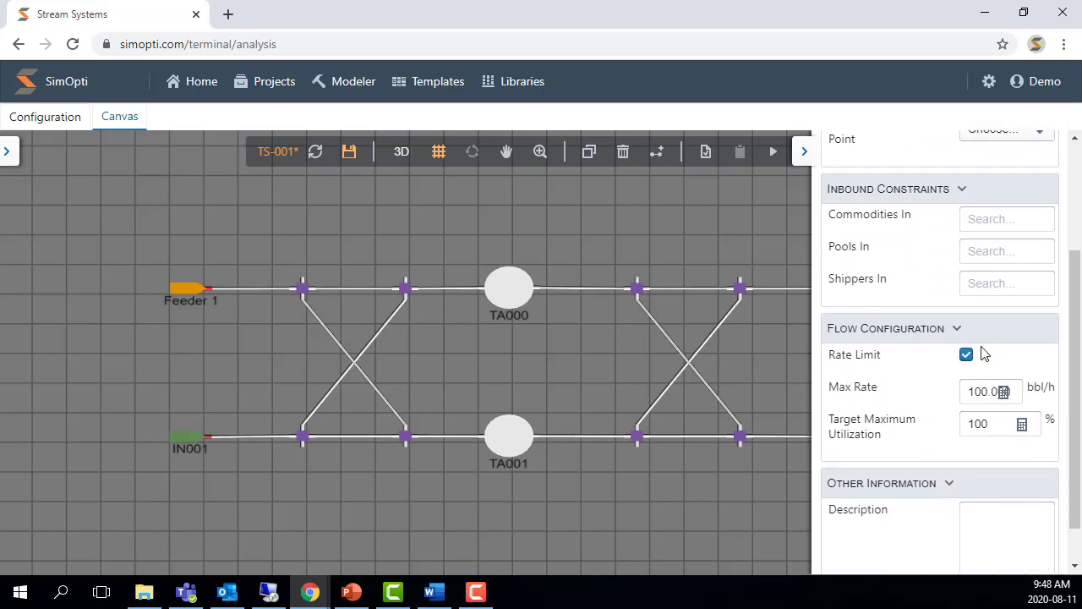
click(982, 392)
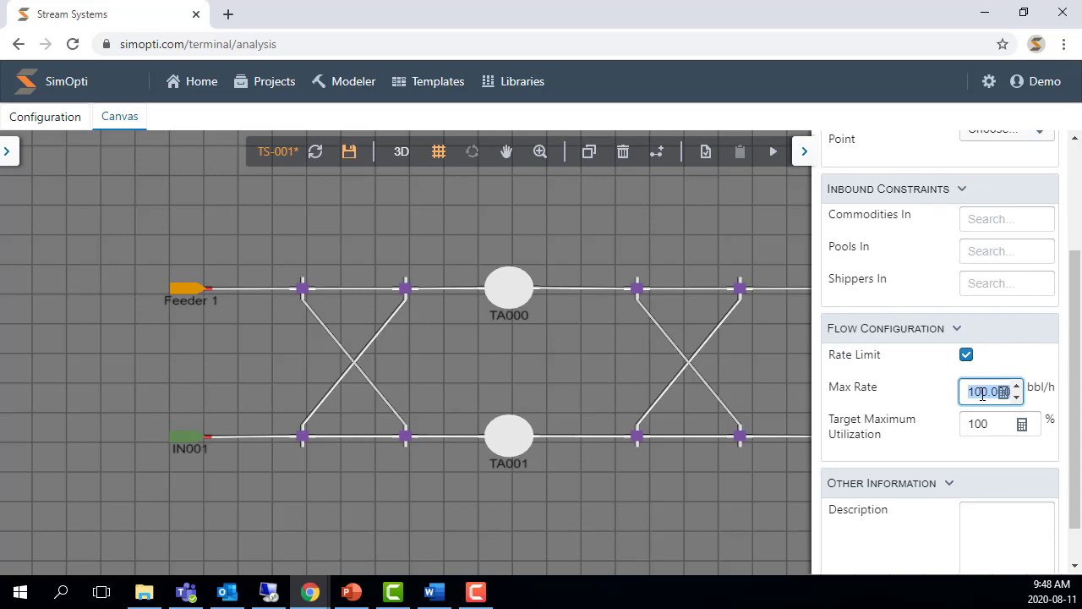
text(2000)
click(999, 429)
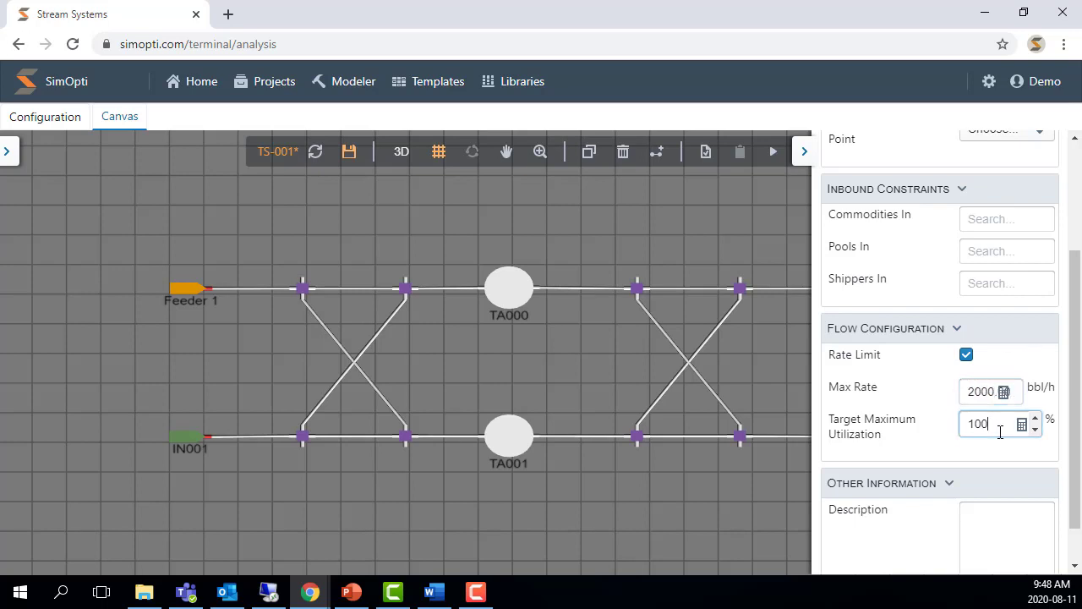
scroll(984, 342, up, 2)
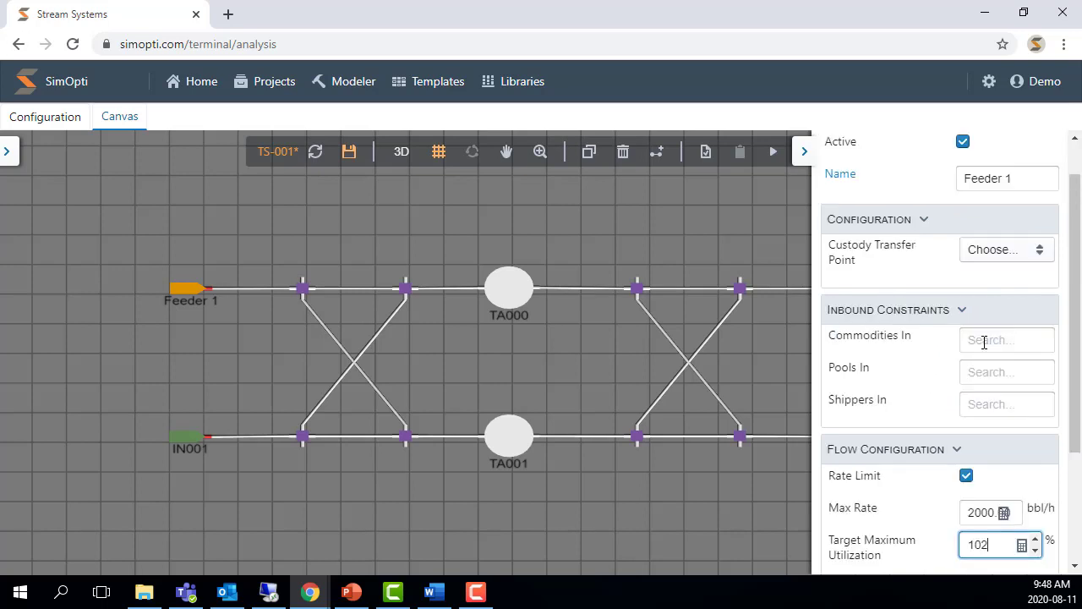
click(984, 343)
click(903, 389)
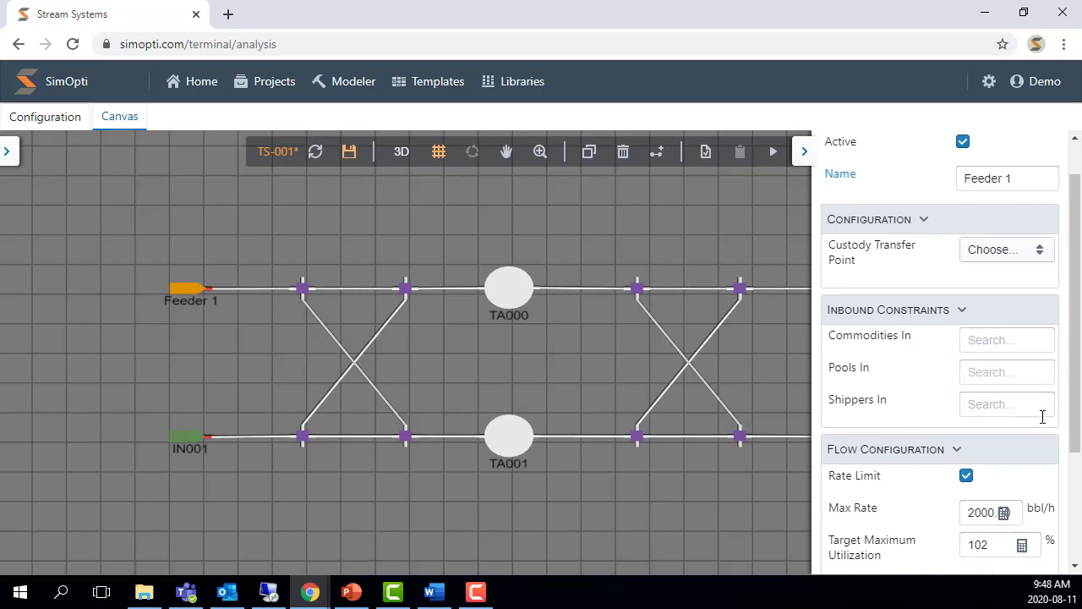
click(805, 153)
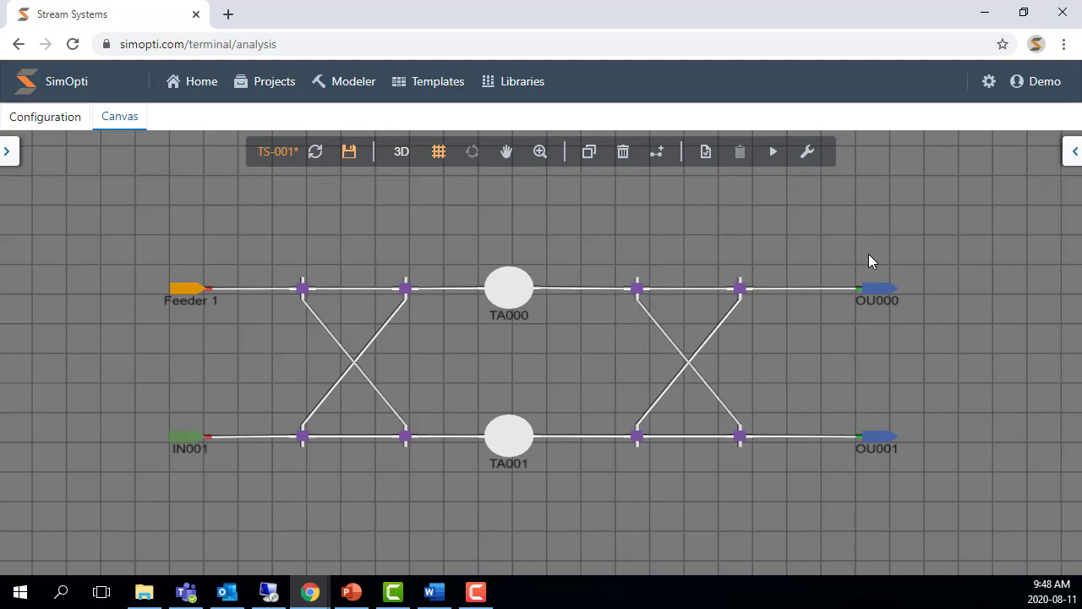
- Rename the lower inflow IN001 to Feeder 2
click(187, 442)
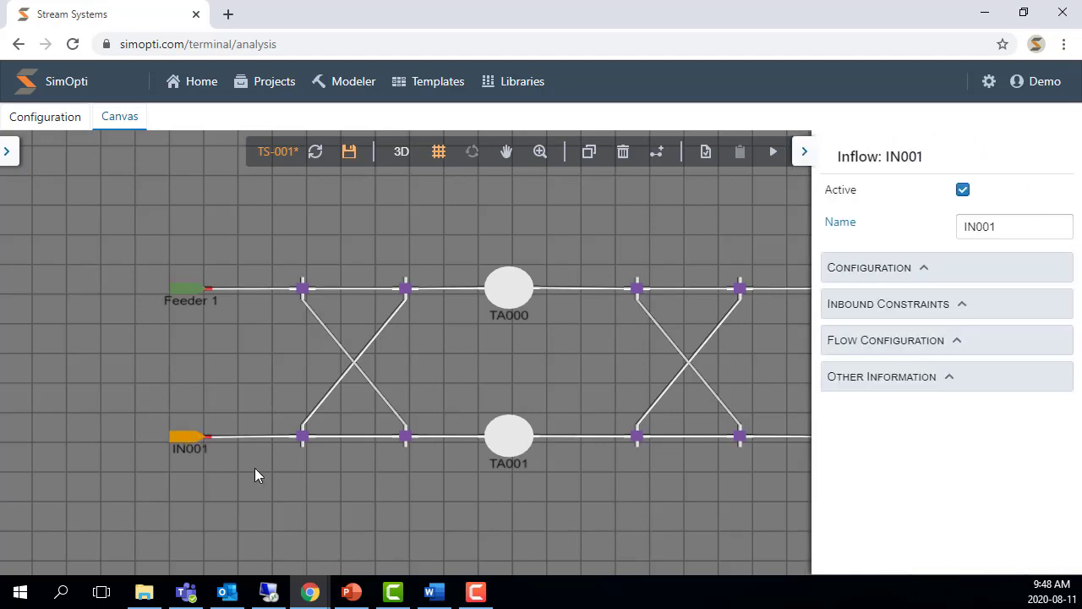
double_click(987, 225)
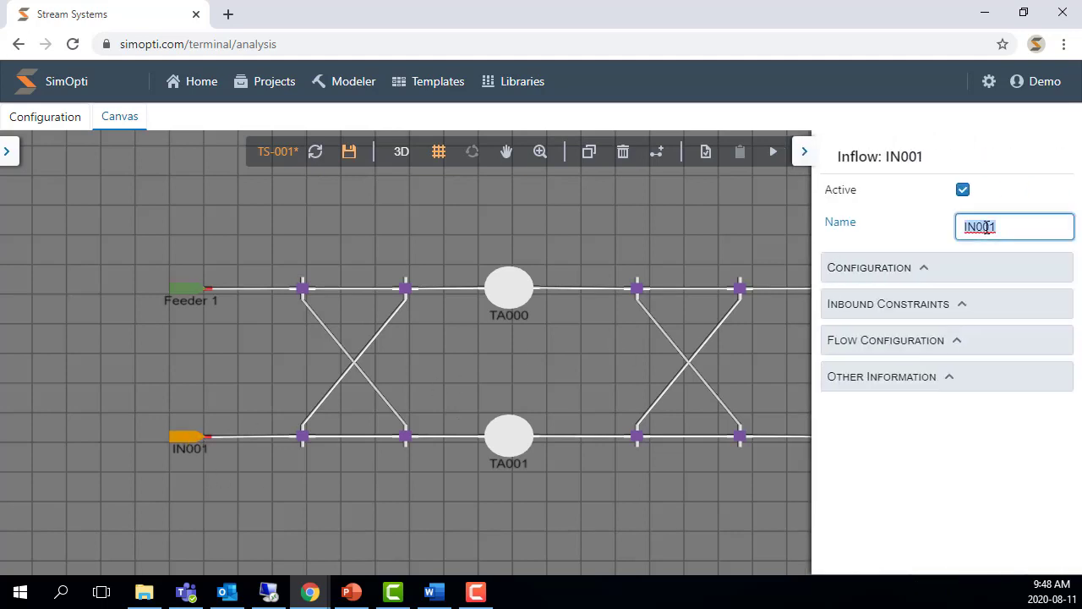
text(Feeder 2)
- Enable Feeder 2's rate limit with a max rate of 2000 bbl/h, then save the scenario
click(956, 342)
click(966, 369)
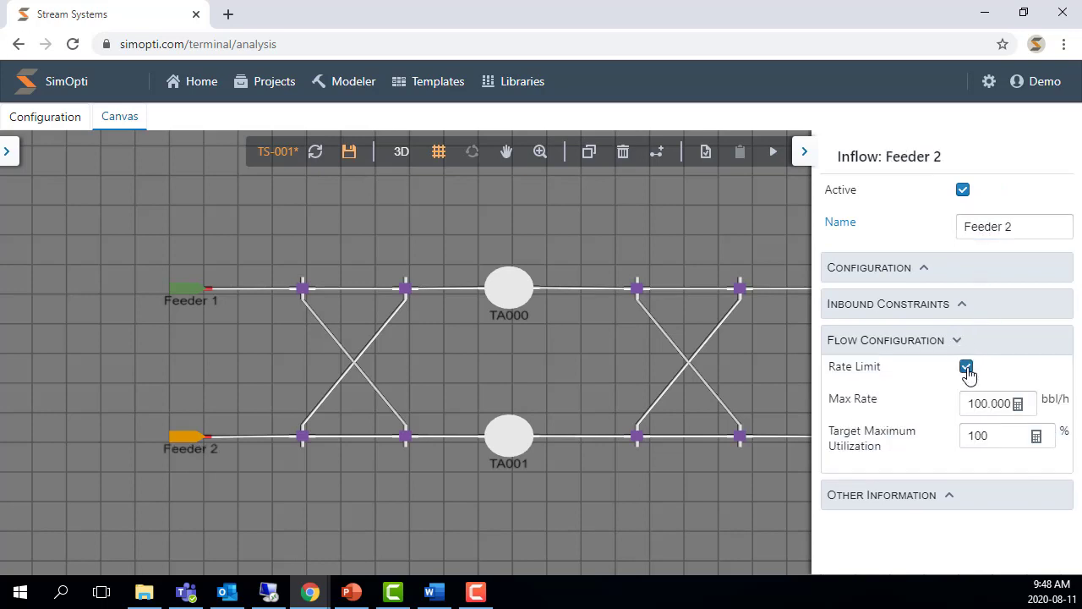
click(972, 404)
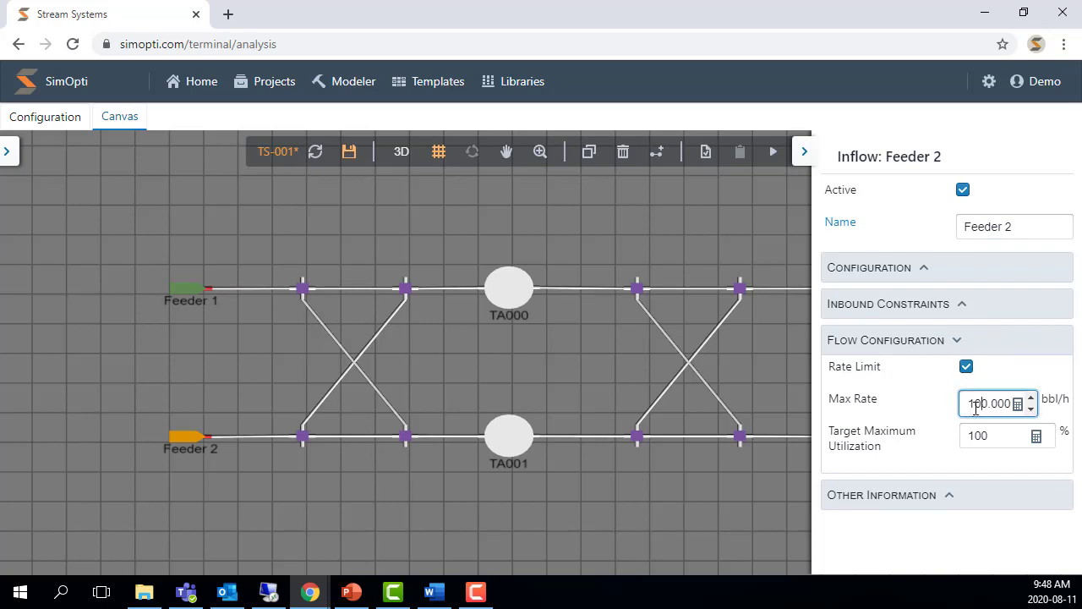
double_click(976, 404)
text(2000)
click(988, 436)
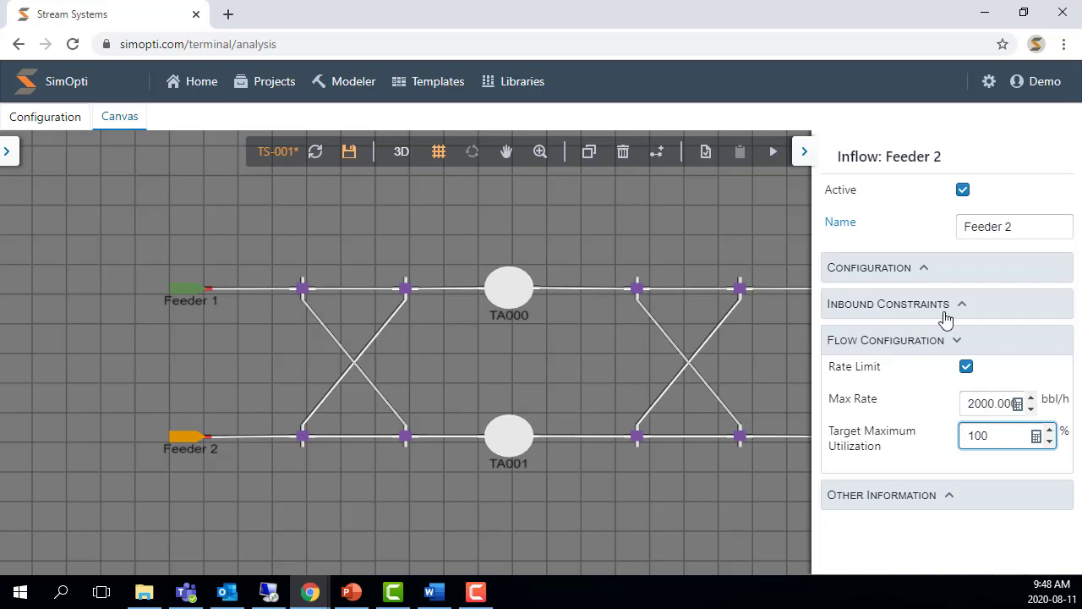
click(808, 153)
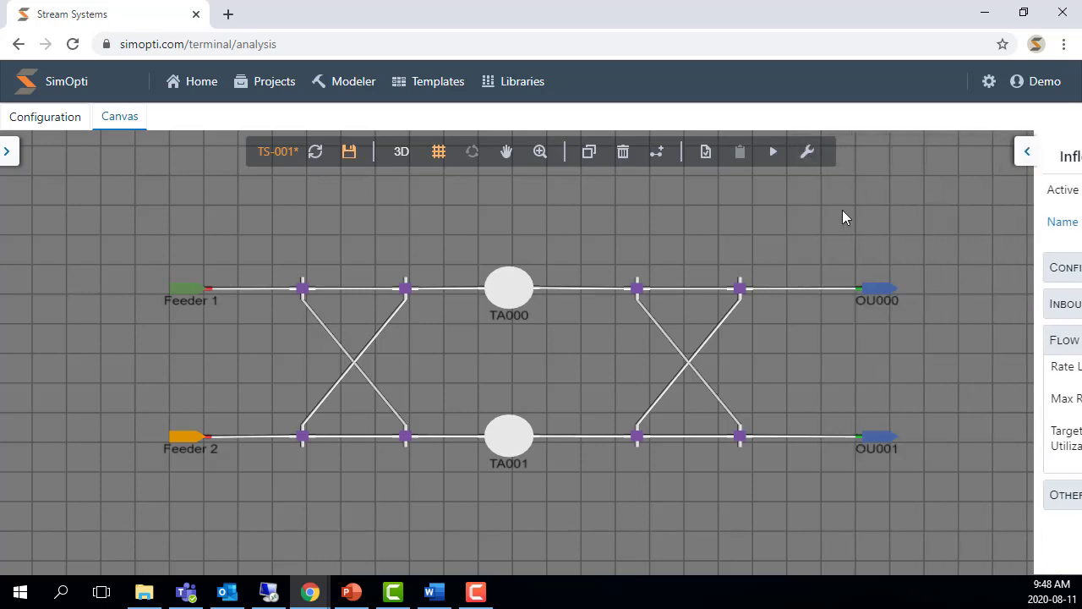
click(349, 156)
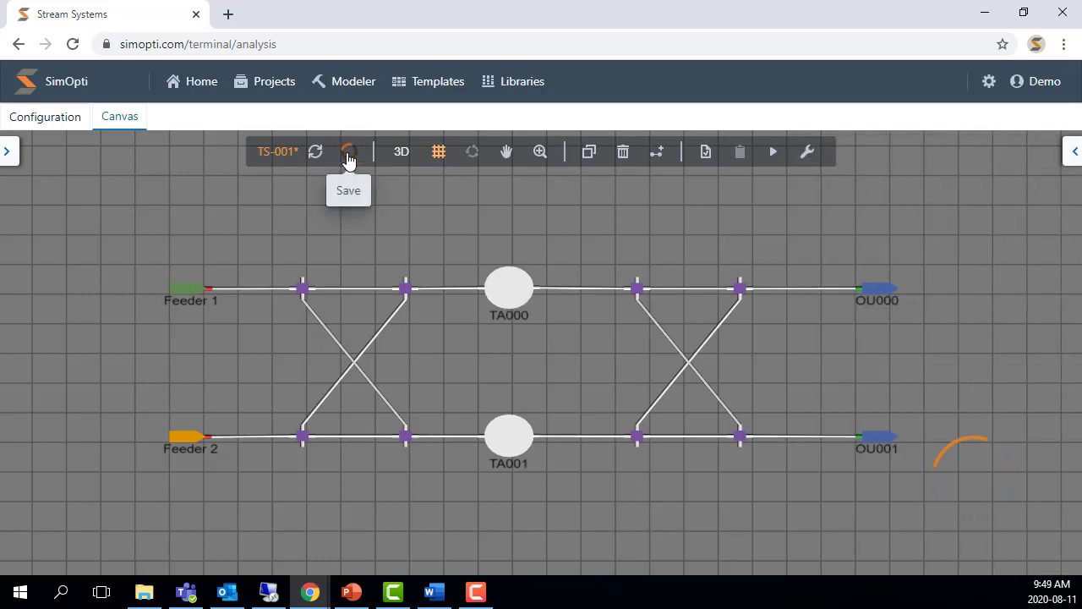
- Rename the upper tank TA000 to Tank 1
click(518, 291)
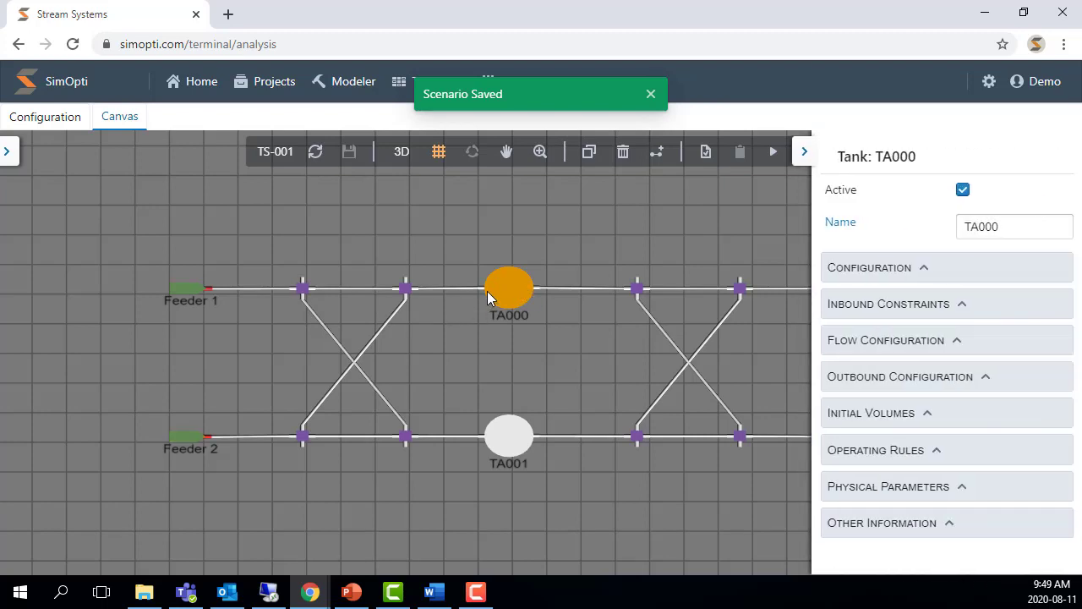
click(1017, 235)
double_click(1017, 236)
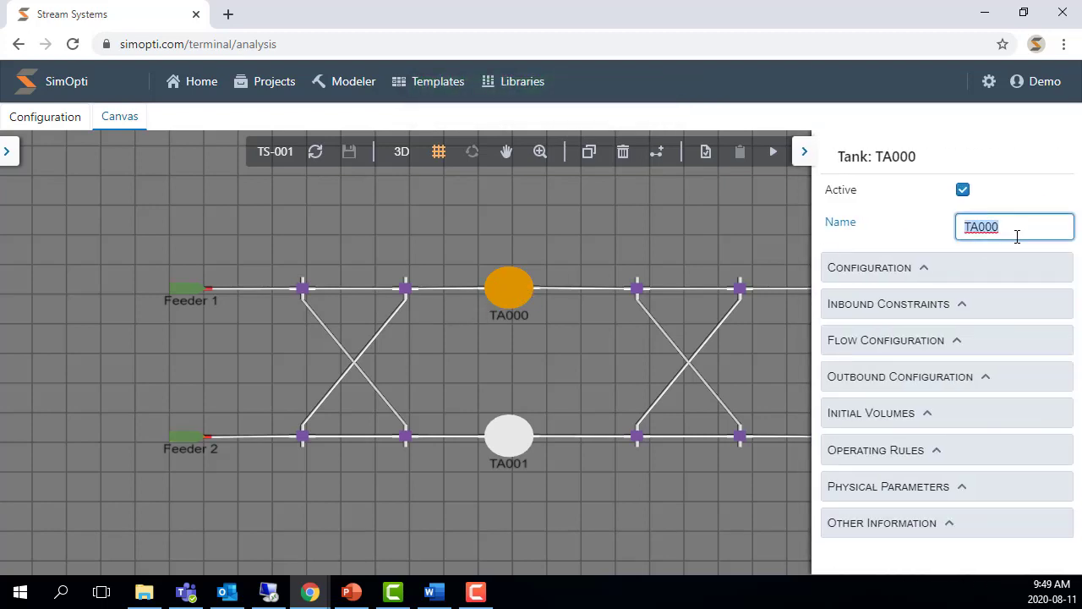
text(Tank 1)
- Set Tank 1's working size to 400000, minimum working level to 40000 and absolute bottoms to 8000 bbl
click(918, 270)
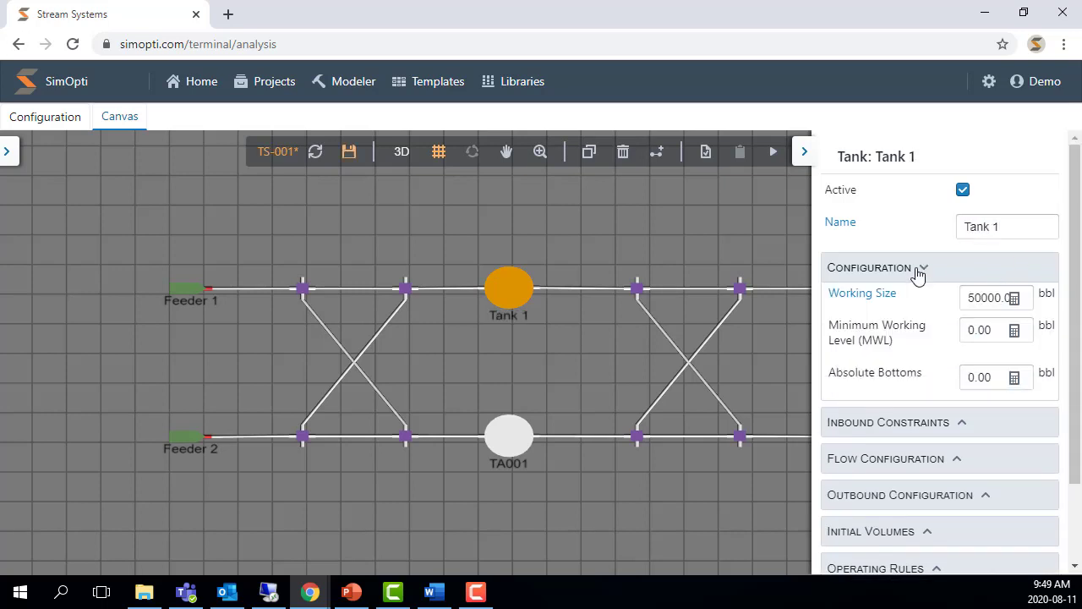
click(998, 305)
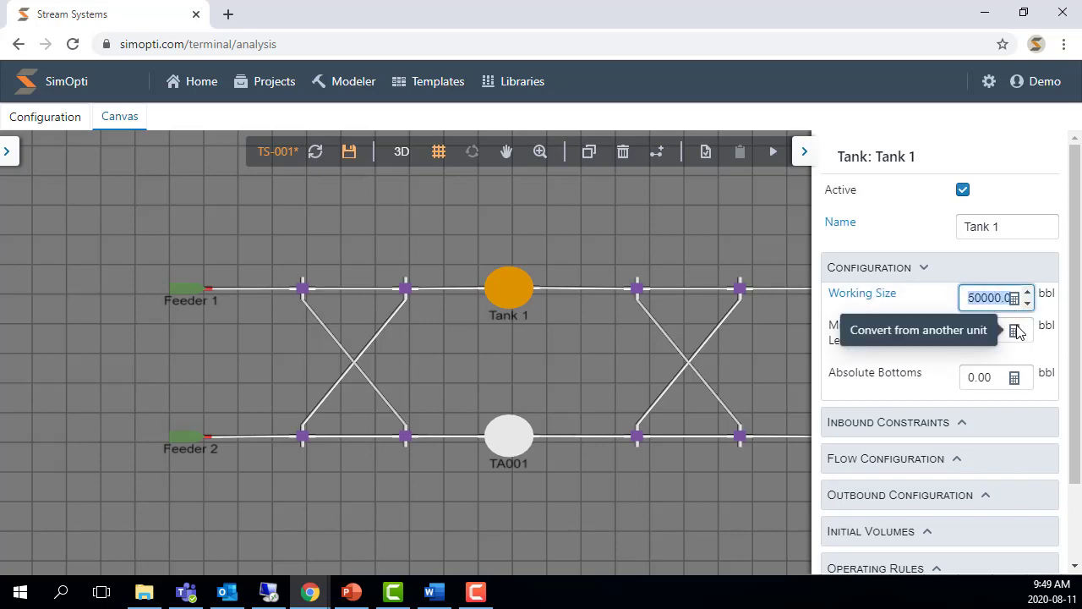
text(400000)
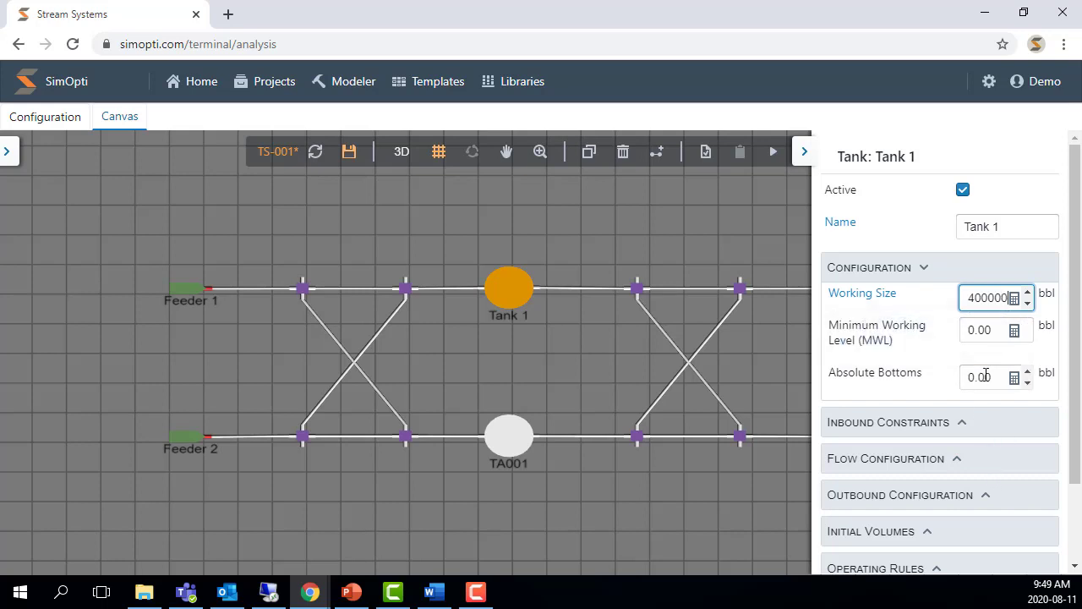
click(984, 331)
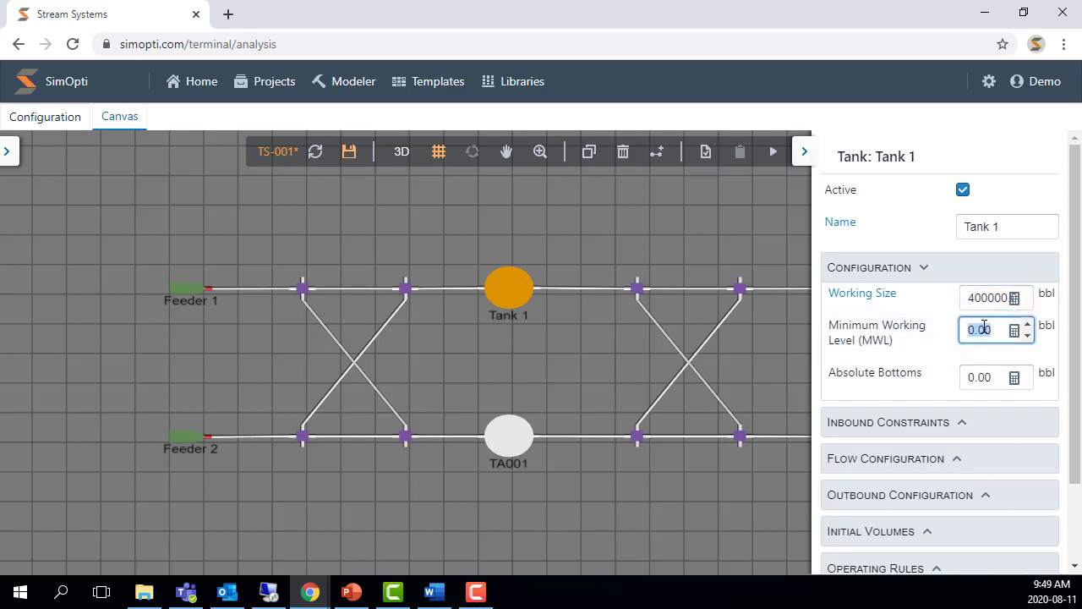
text(40000)
click(983, 379)
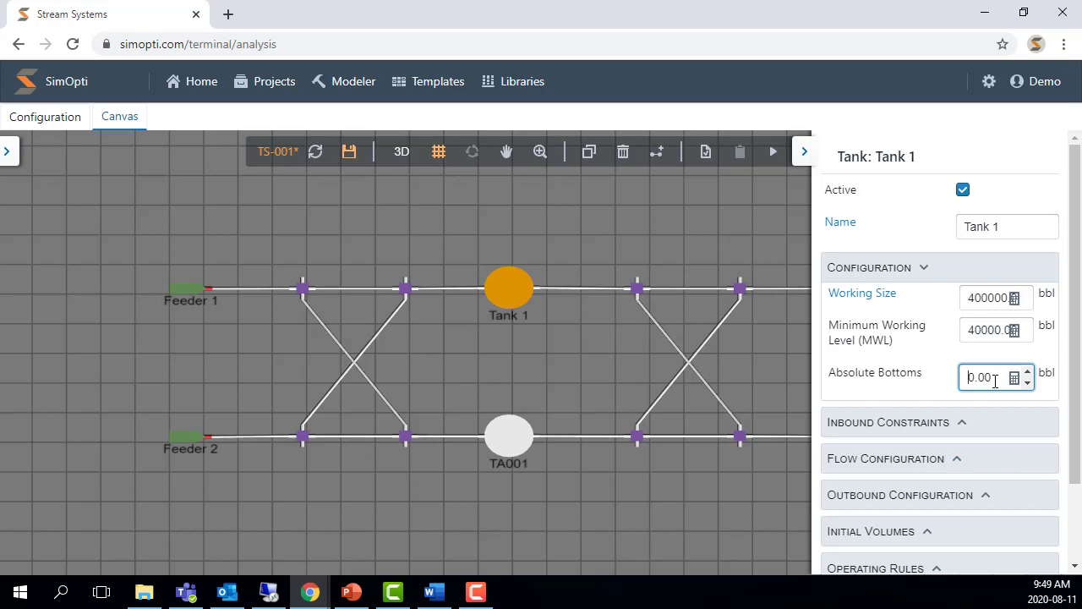
text(800)
- Expand and review Tank 1's inbound constraints and flow configuration sections
scroll(928, 283, down, 2)
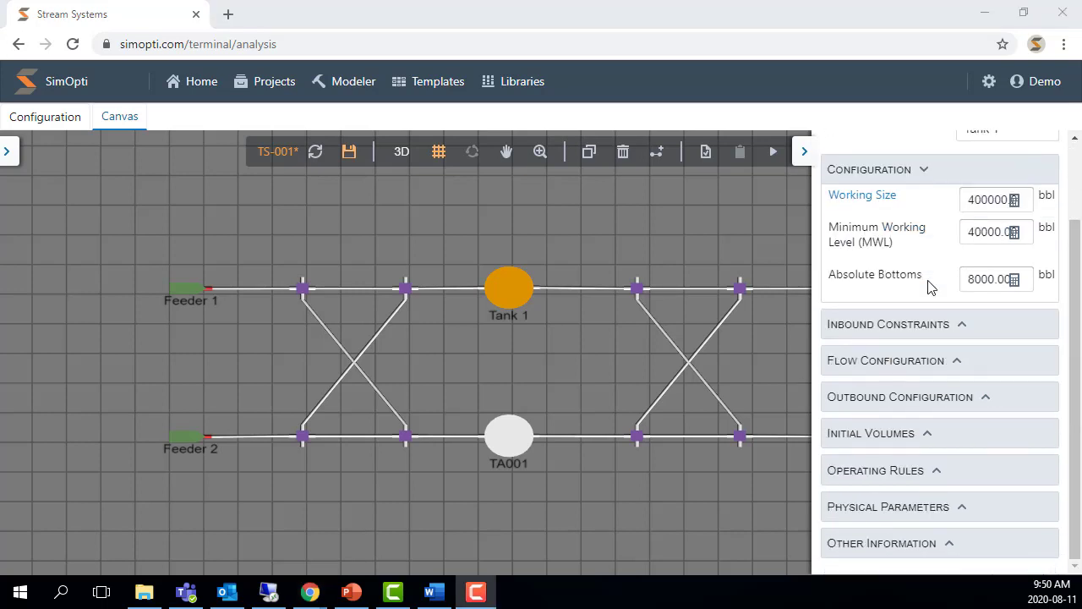
click(949, 328)
click(925, 463)
scroll(940, 414, down, 3)
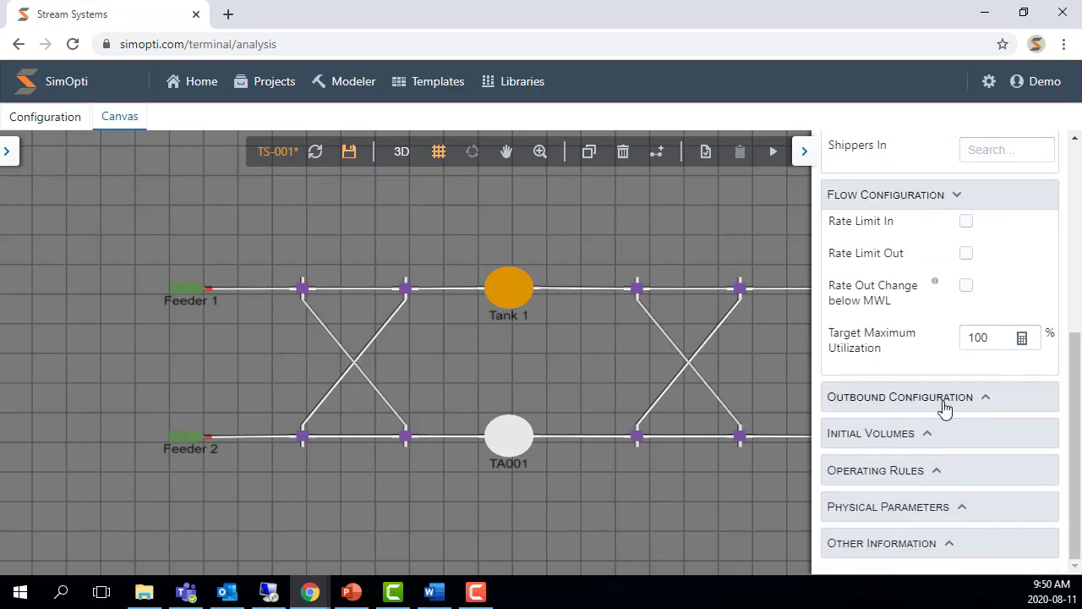
scroll(942, 411, up, 4)
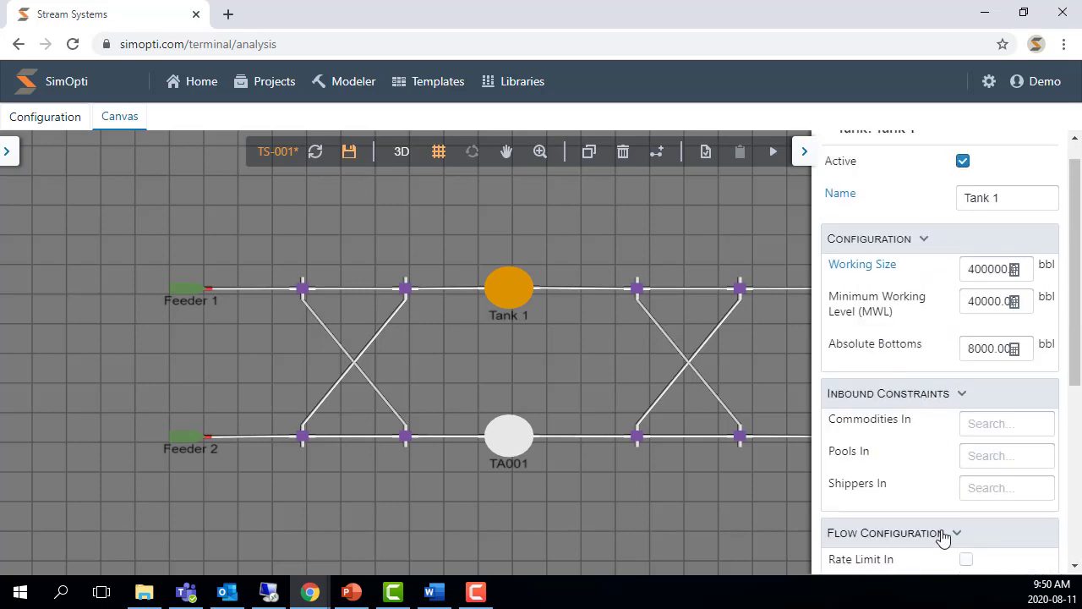
click(942, 534)
click(935, 394)
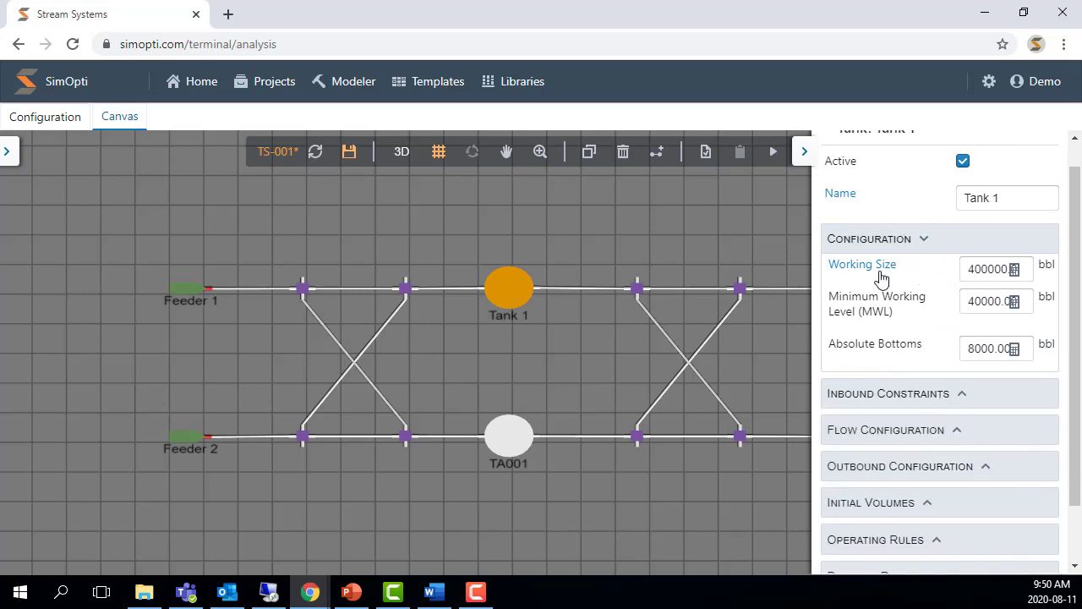
scroll(930, 368, up, 1)
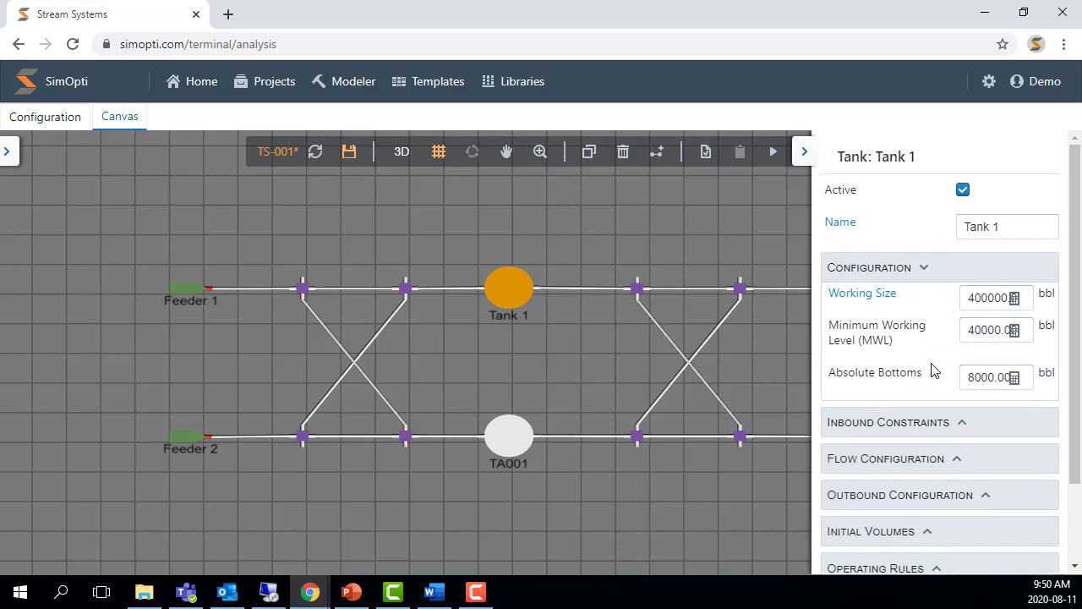
- Rename the lower tank TA001 to Tank 2
click(509, 434)
double_click(1000, 220)
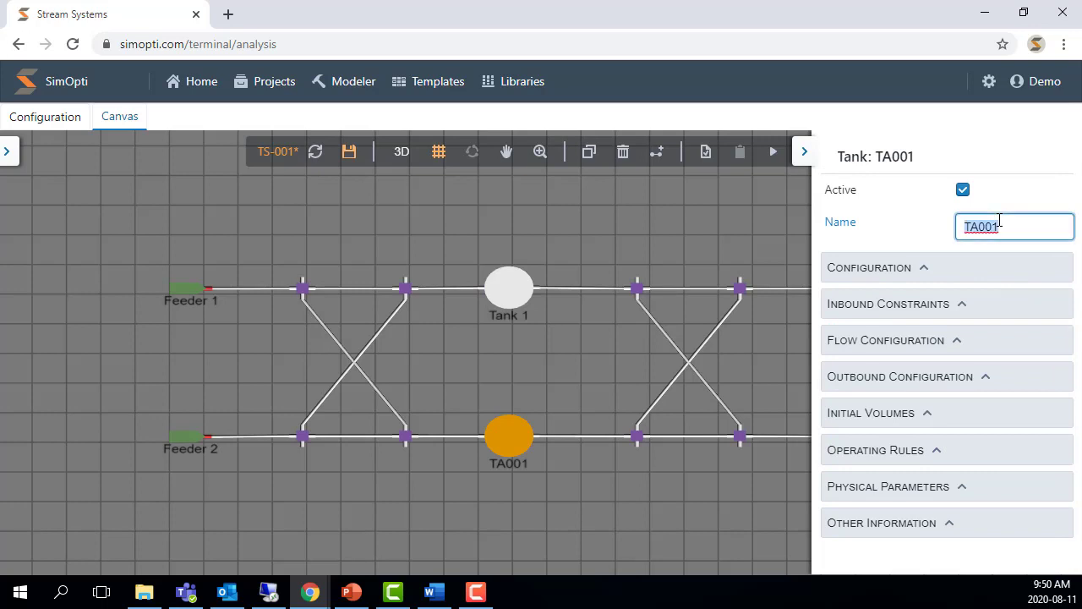
text(Tank 2)
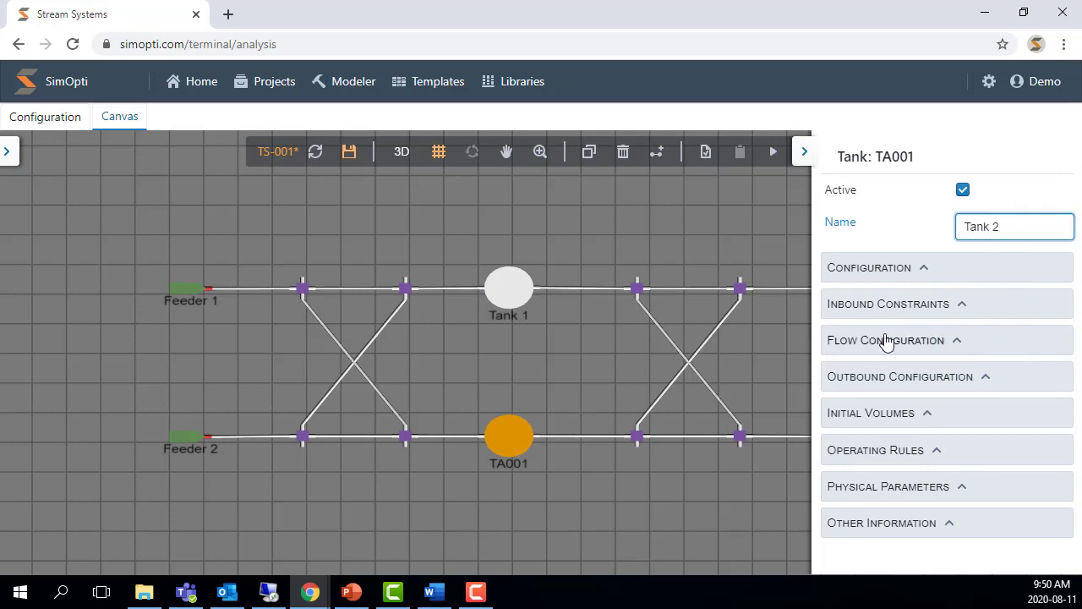
- Set Tank 2's working size to 400000, minimum working level to 40000 and absolute bottoms to 8000 bbl, and save the scenario
click(927, 272)
double_click(983, 296)
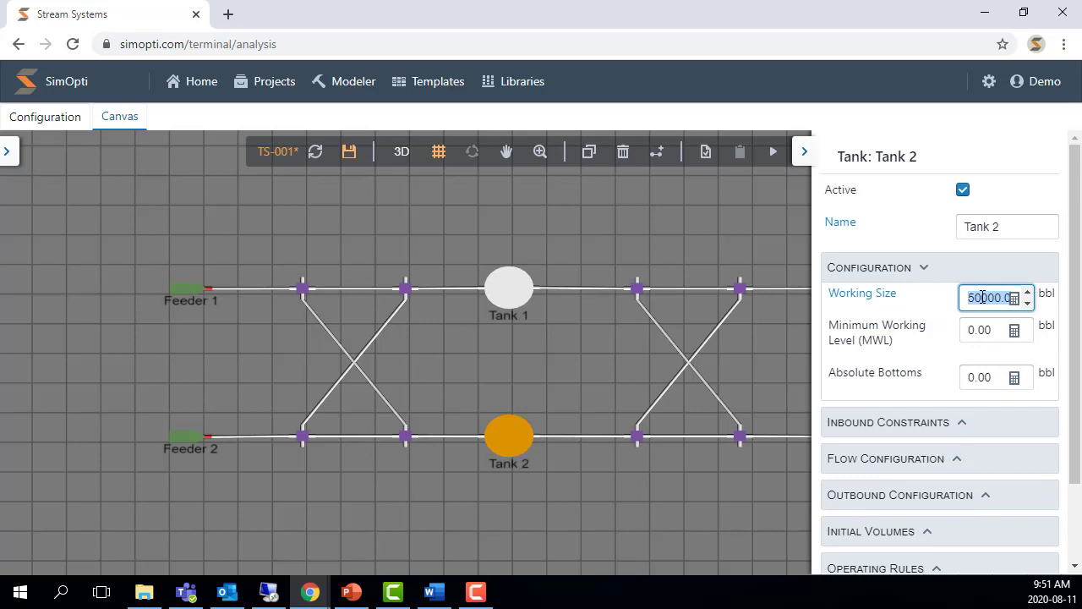
text(400000)
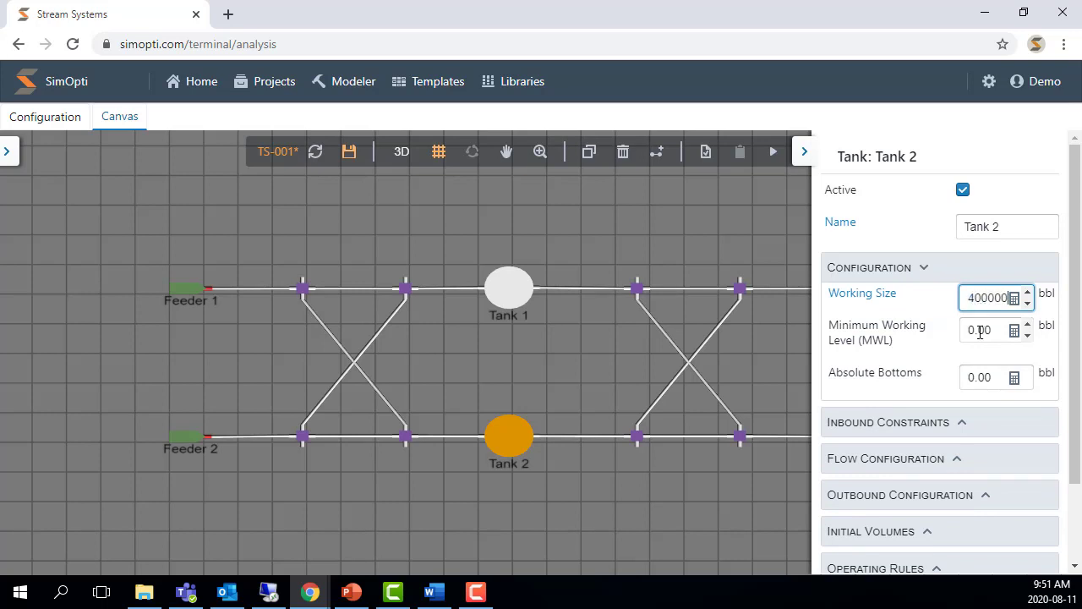
double_click(980, 331)
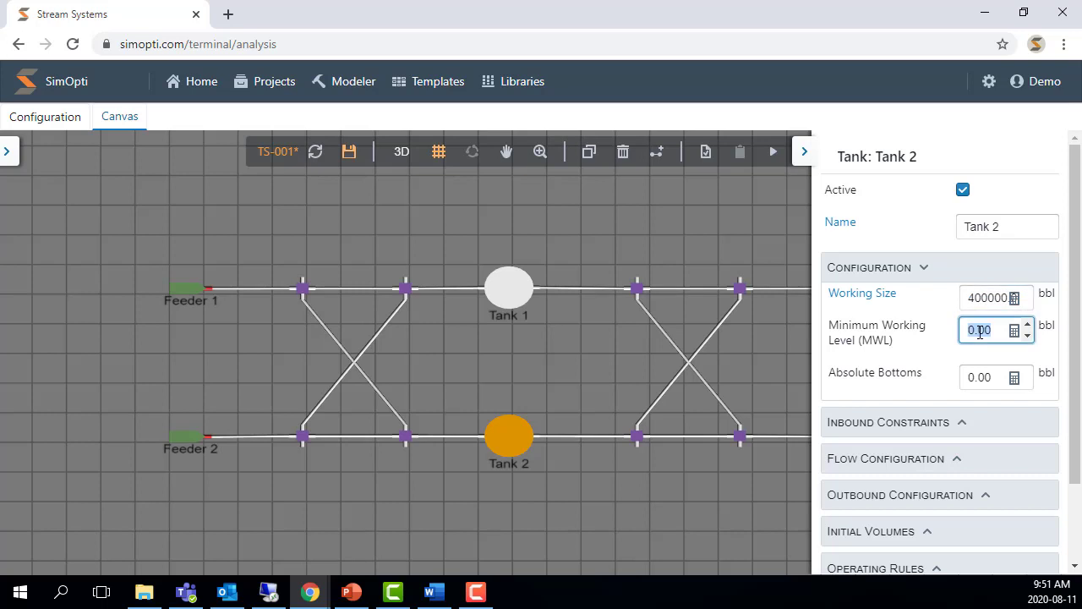
text(40000)
click(980, 378)
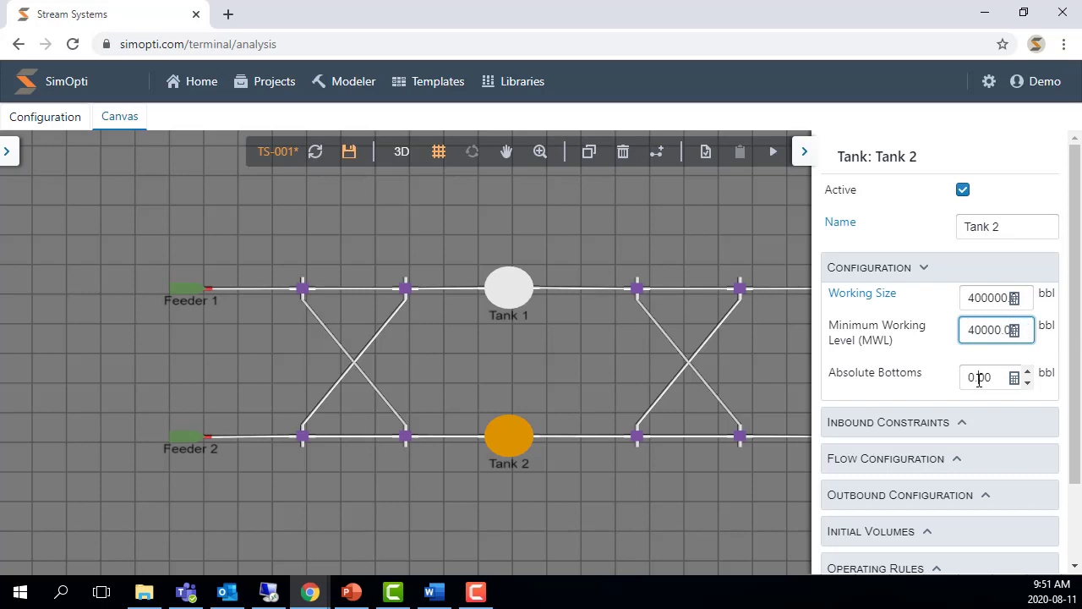
double_click(980, 379)
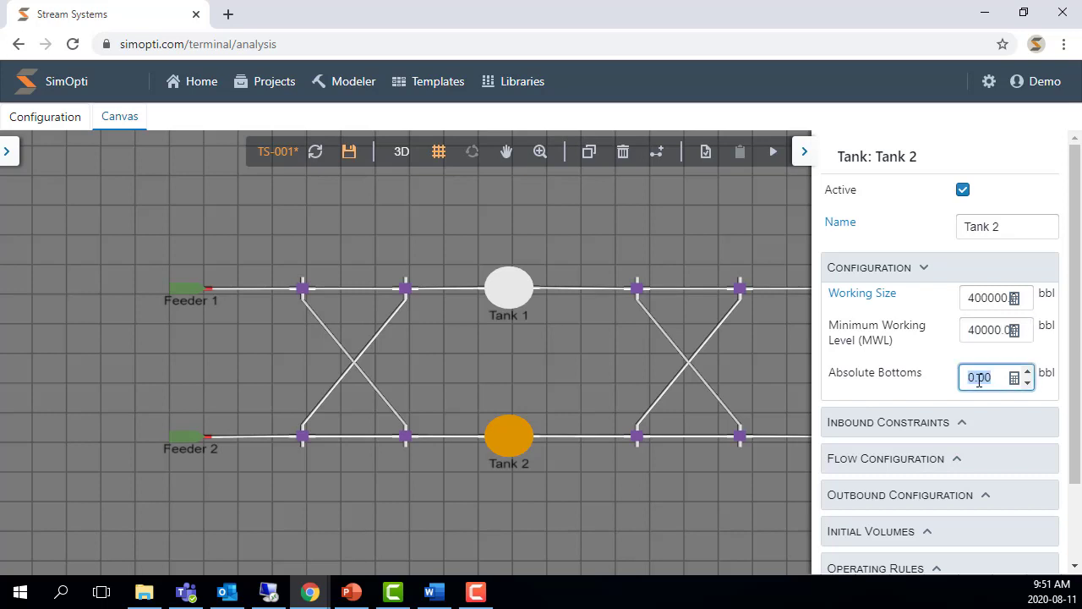
text(8000)
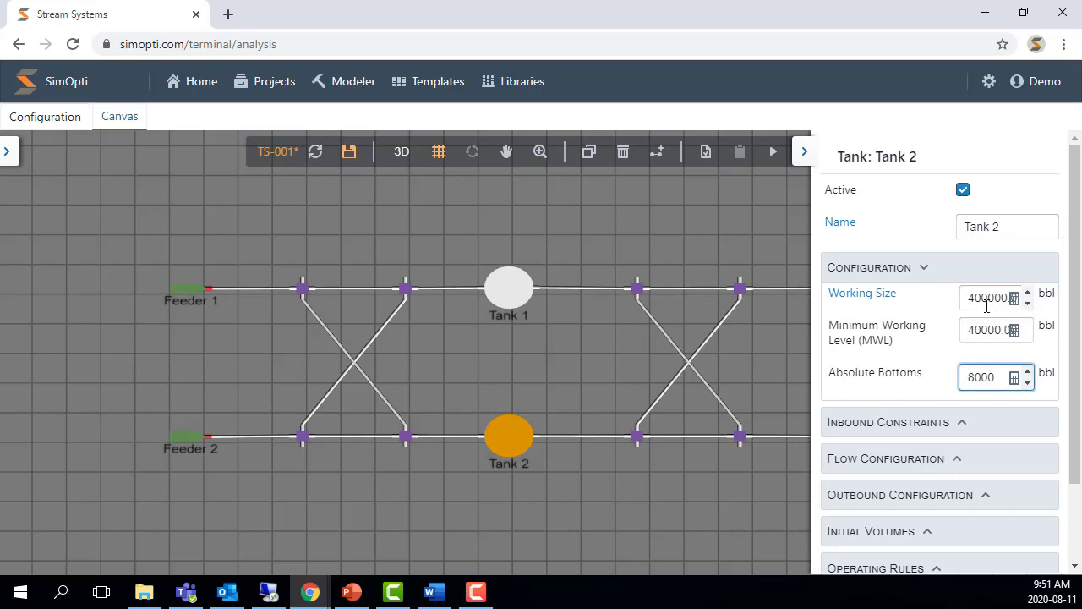
click(985, 327)
click(604, 223)
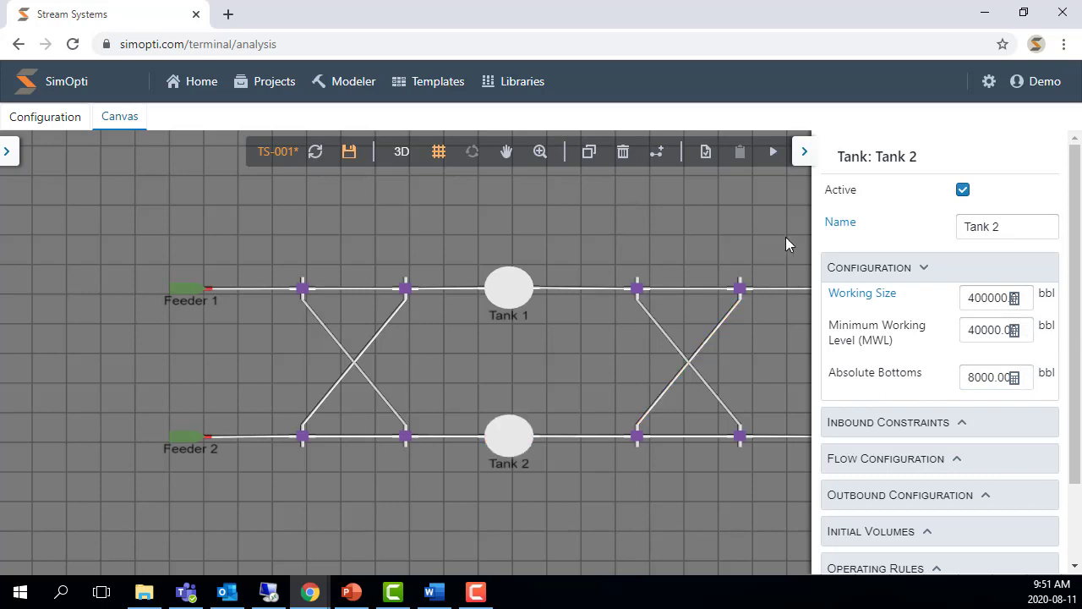
click(349, 151)
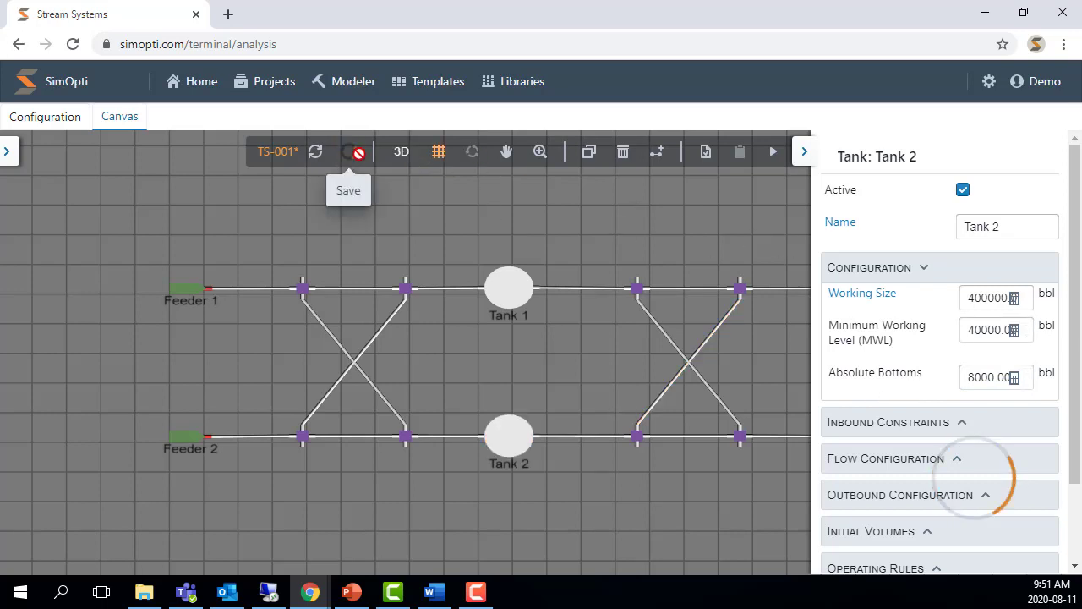
click(1007, 226)
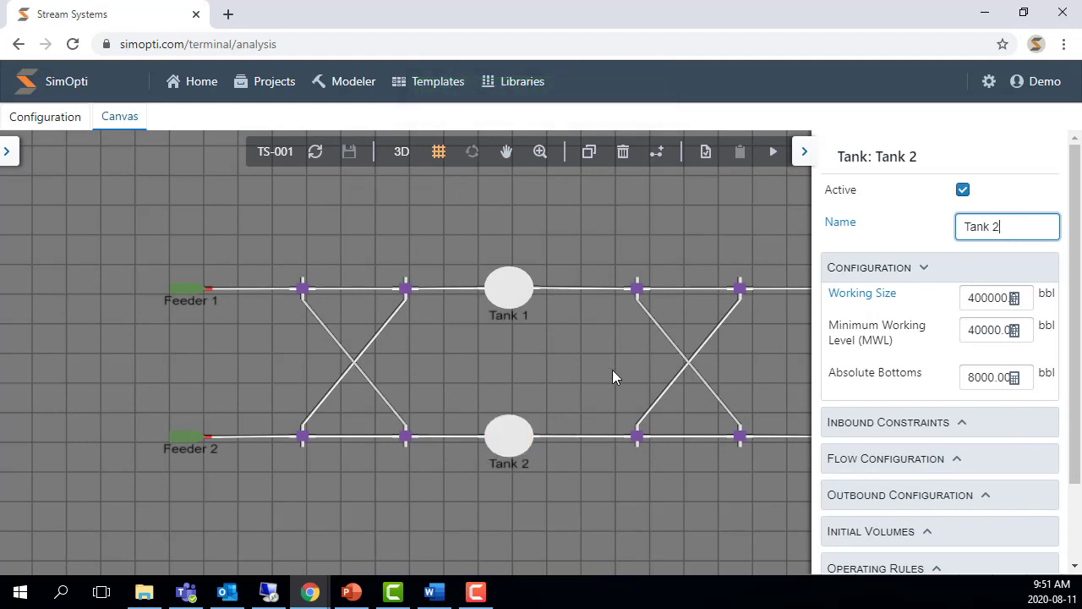
- Rename the upper outflow OU000 to Final Destination 1
drag(642, 353, 366, 331)
click(602, 267)
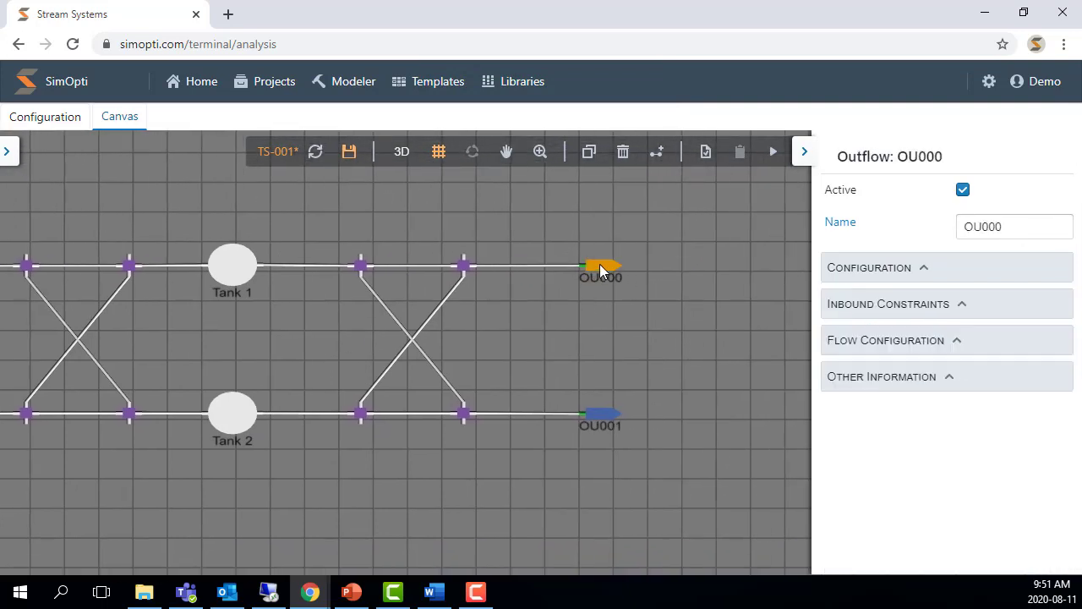
double_click(994, 227)
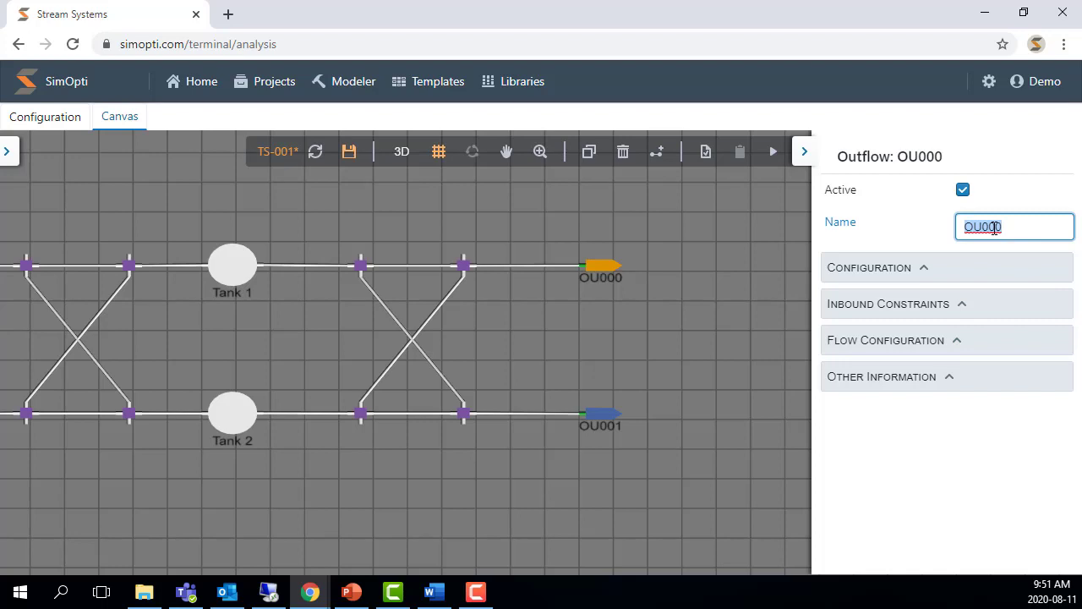
text(Final Destination 1)
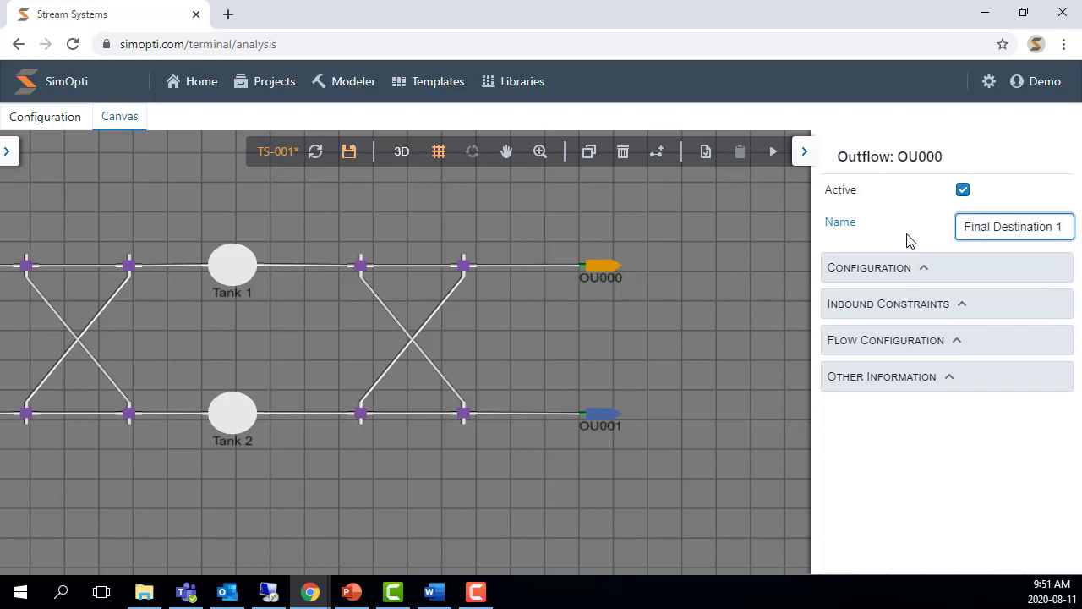
click(768, 242)
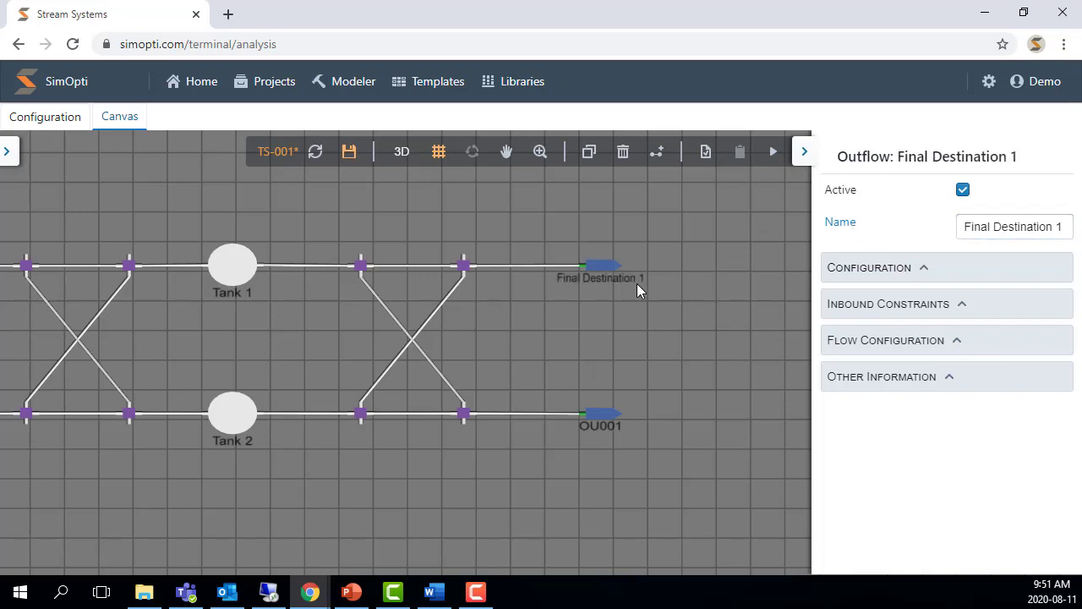
- Rename the lower outflow OU001 to Final Destination 2
click(602, 414)
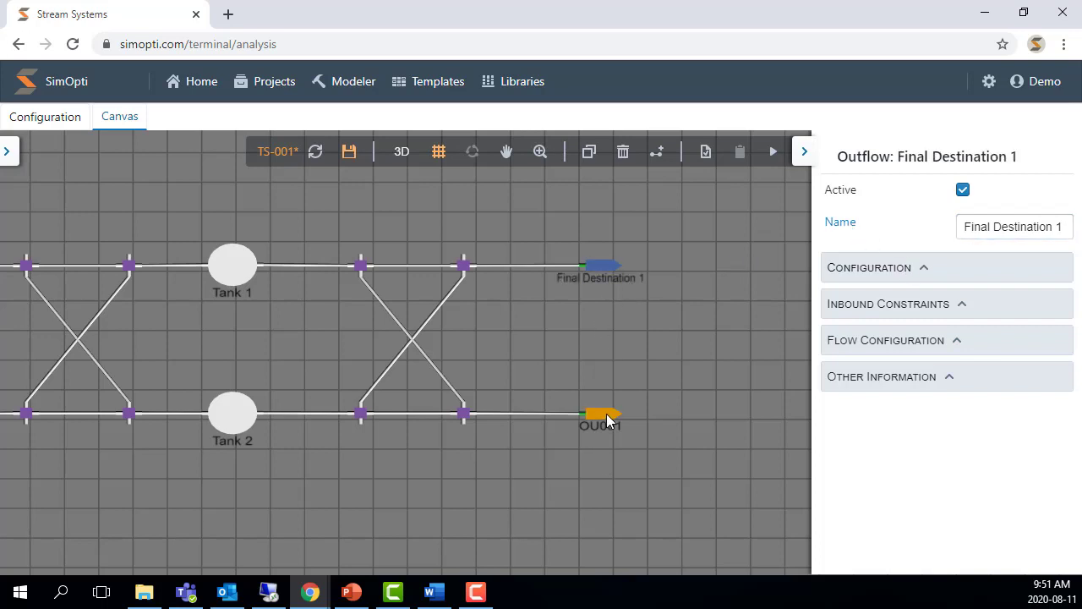
double_click(1026, 228)
text(Final )
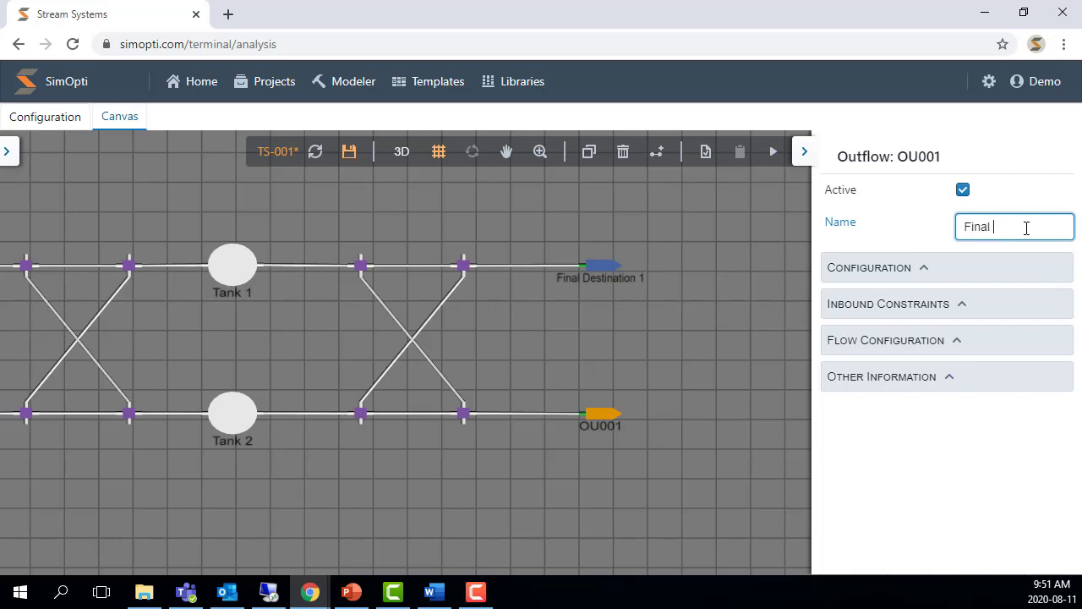
text(Destination 2)
key(Return)
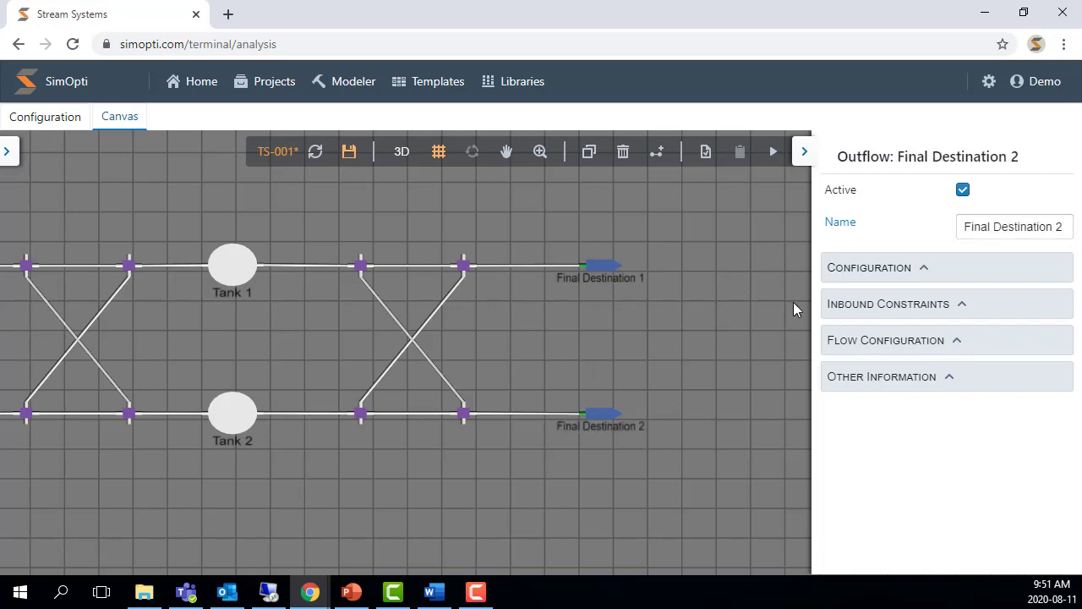
- Save the scenario and open the components list in the configuration view
click(806, 153)
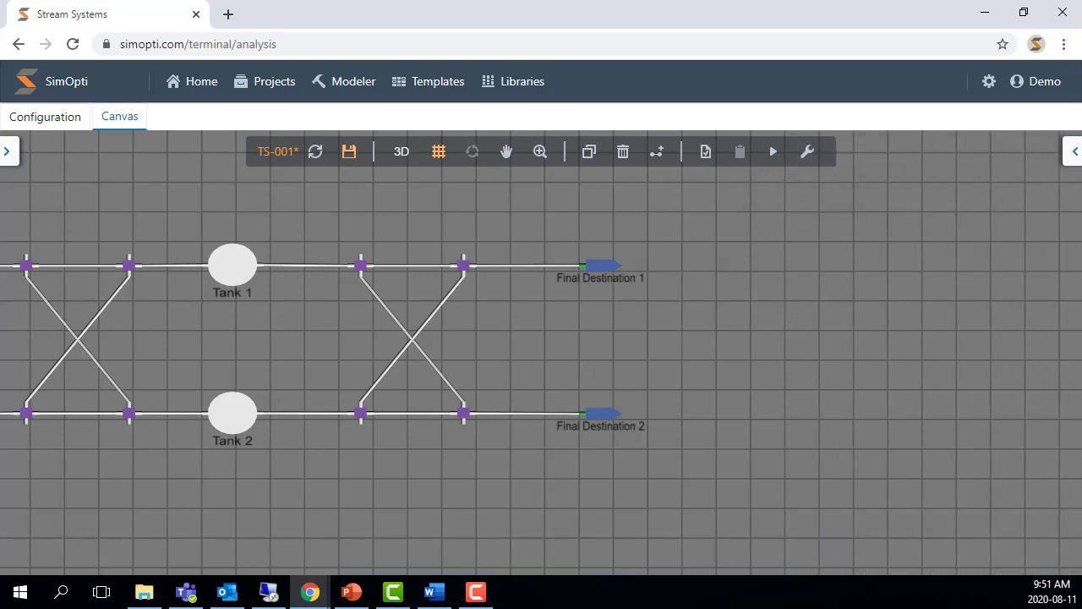
drag(326, 218, 582, 234)
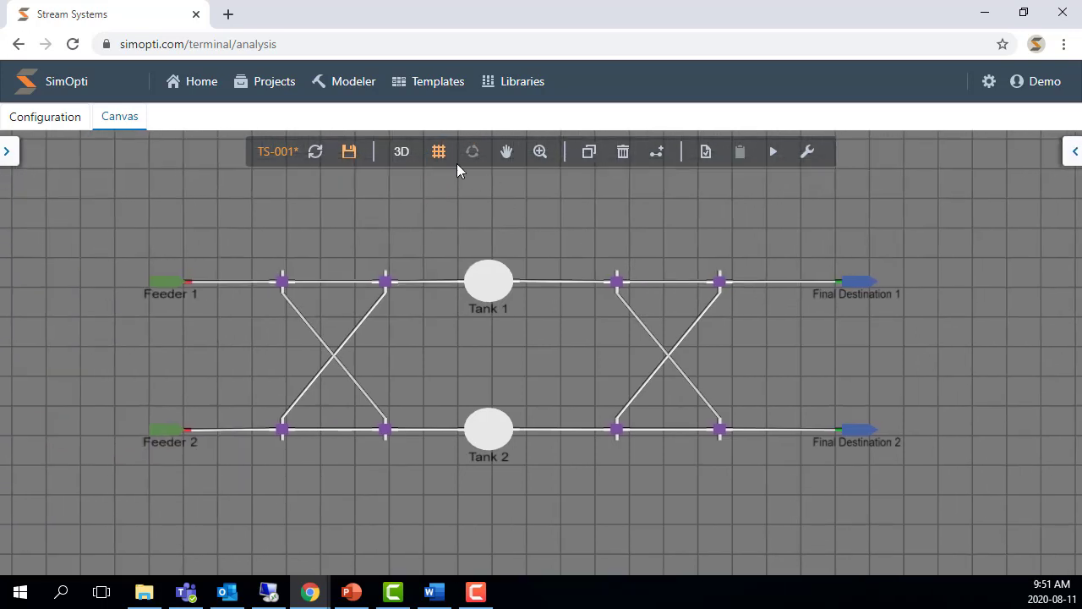
click(346, 151)
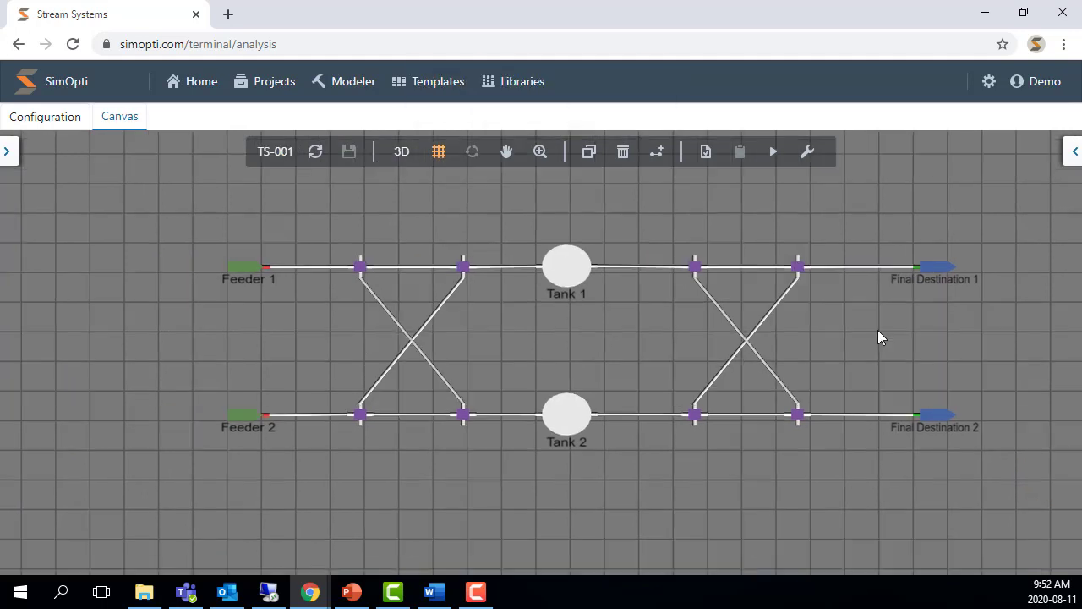
drag(877, 330, 839, 341)
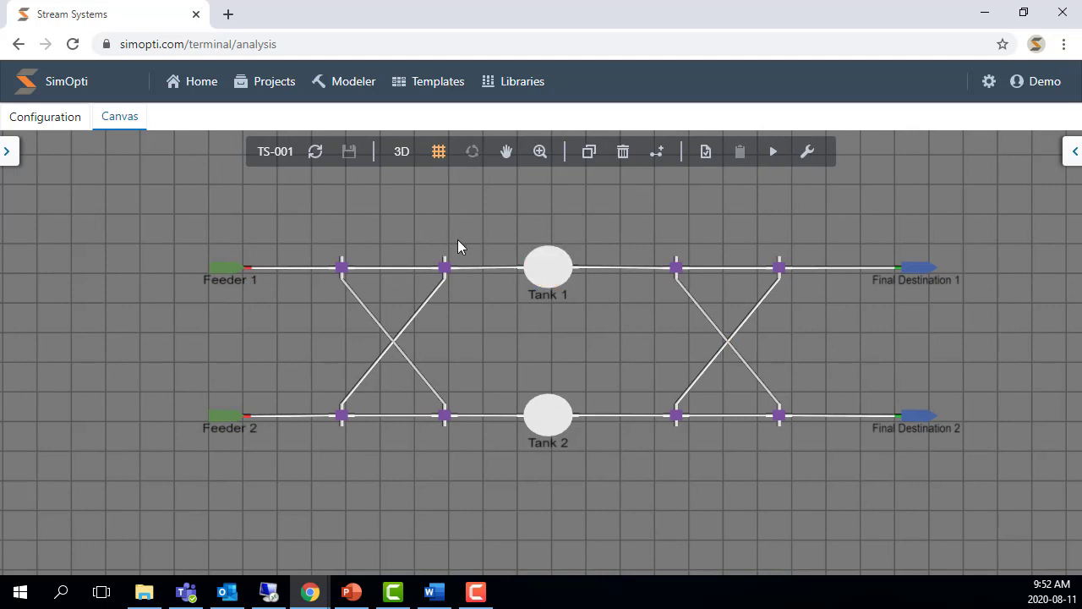
click(51, 119)
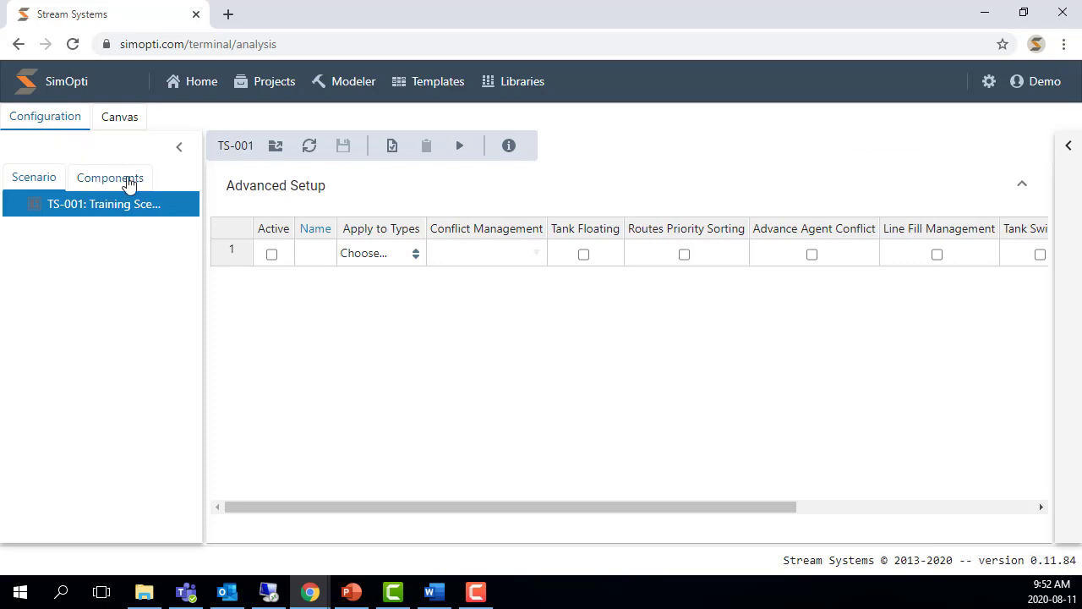
click(129, 181)
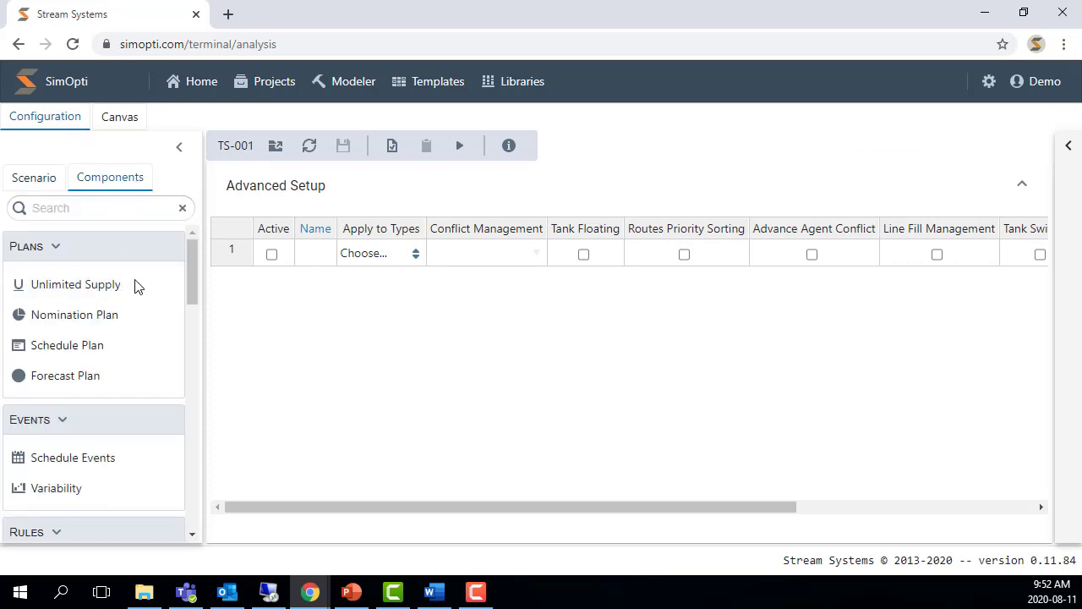